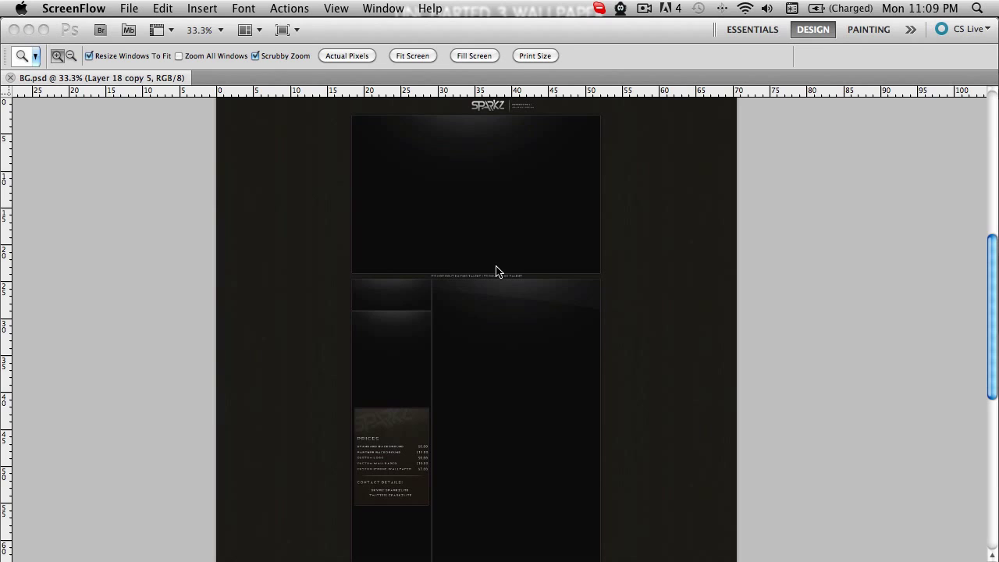
- Activate Photoshop with BG.psd open and scroll down to the document's bottom edge
left_click(174, 305)
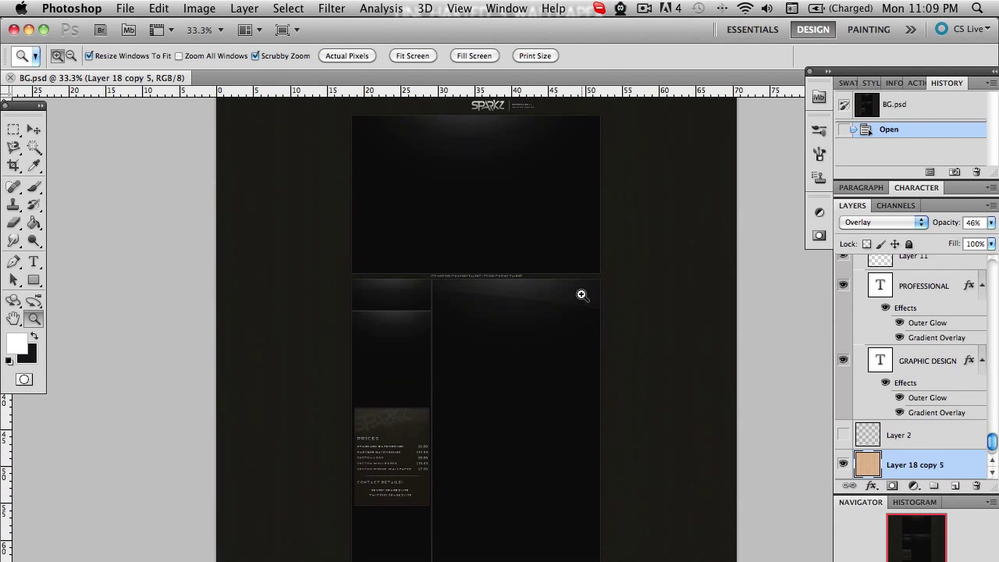
scroll(581, 294, "down", 2)
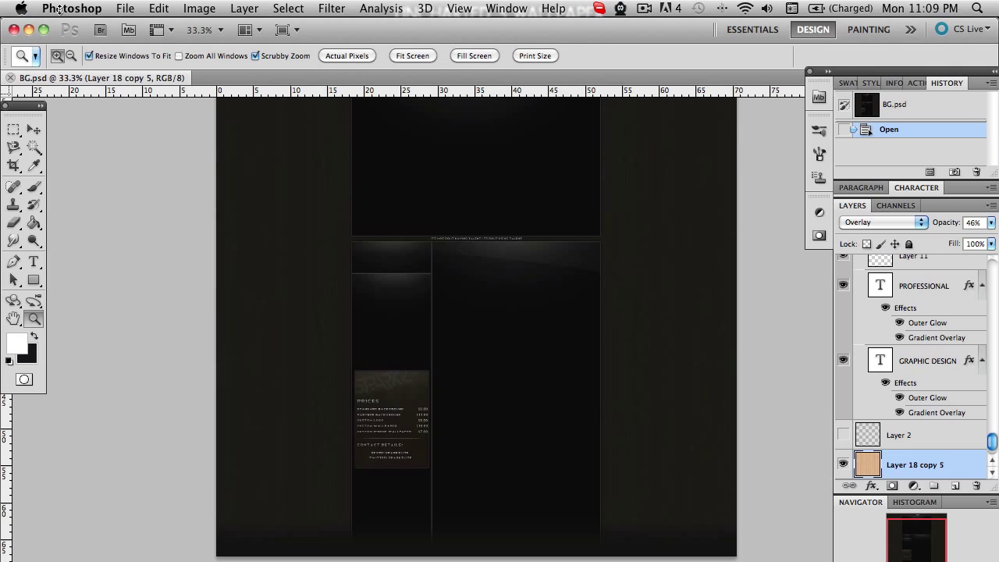
- Start Save As and set Documents/YouTube/Tutorials/Exporting as the destination folder
left_click(126, 8)
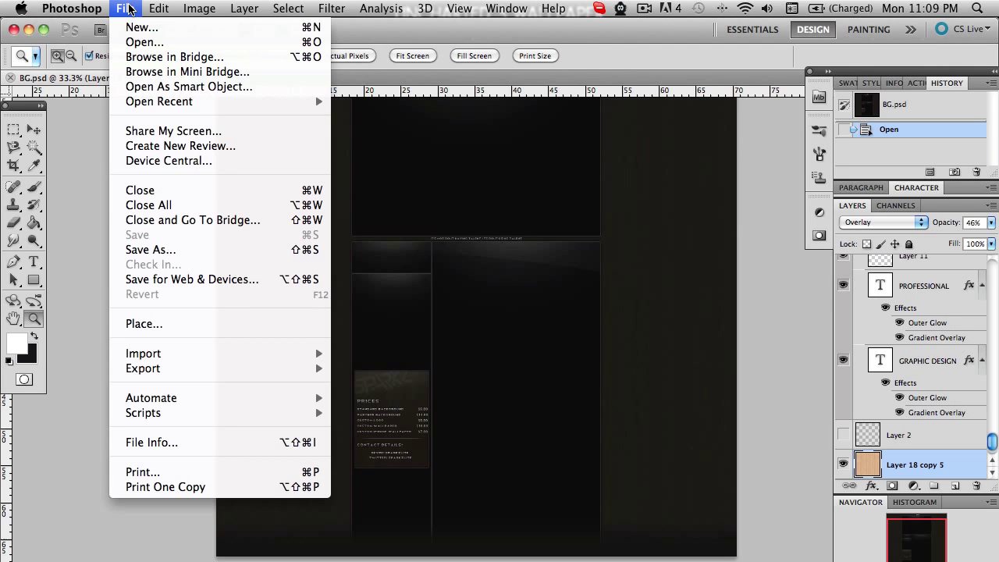
left_click(160, 250)
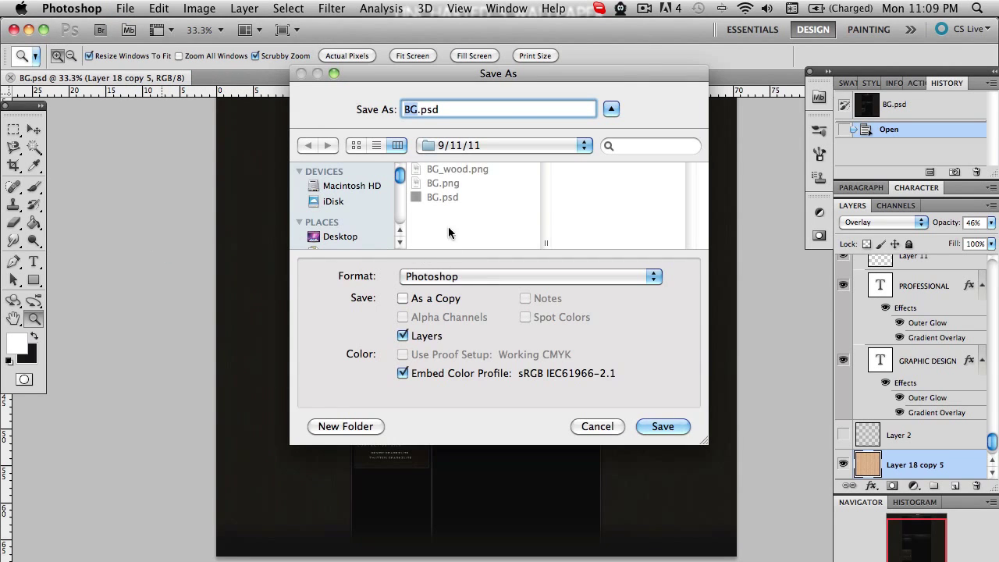
left_click(454, 147)
left_click(439, 150)
left_click(466, 208)
scroll(459, 239, "down", 10)
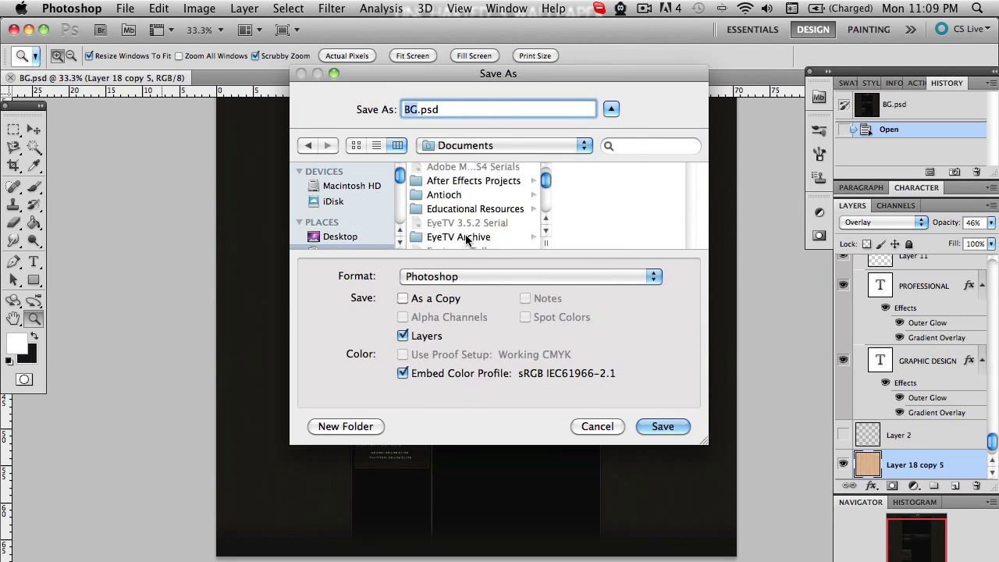
left_click(459, 241)
scroll(593, 217, "down", 4)
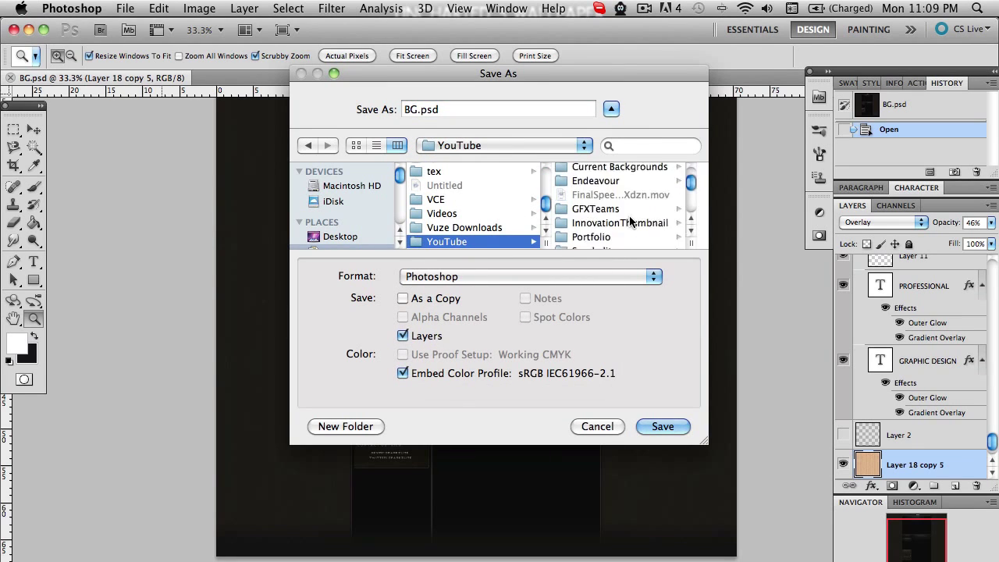
scroll(598, 205, "up", 1)
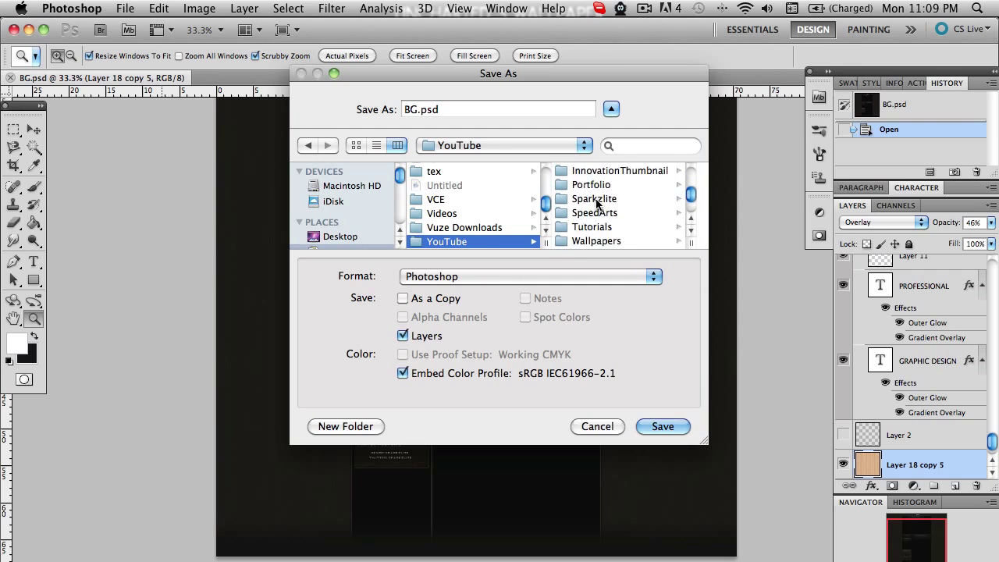
scroll(597, 205, "down", 1)
left_click(595, 213)
left_click(604, 170)
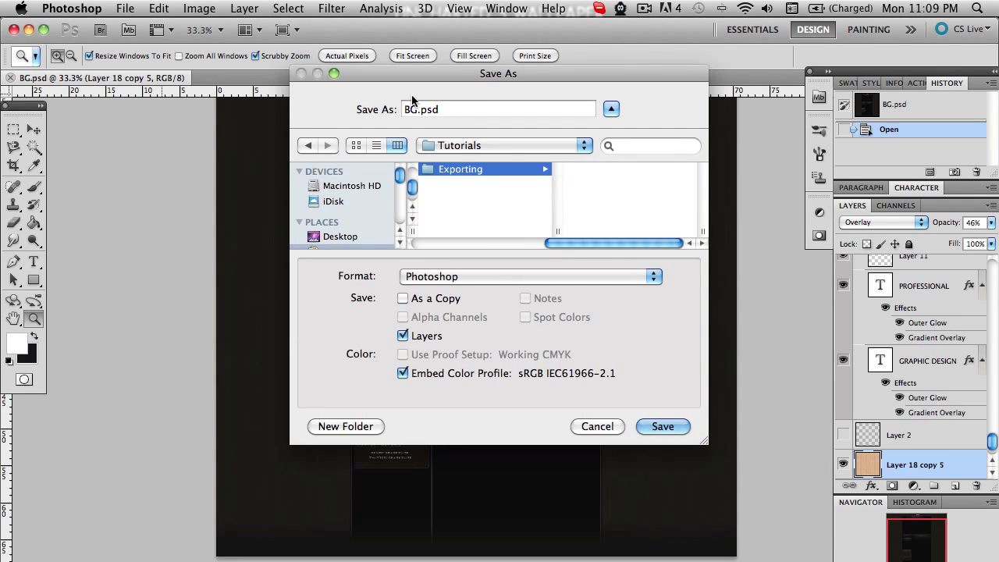
- Save the copy as BG.png in PNG format with Interlace set to None
left_click(445, 109)
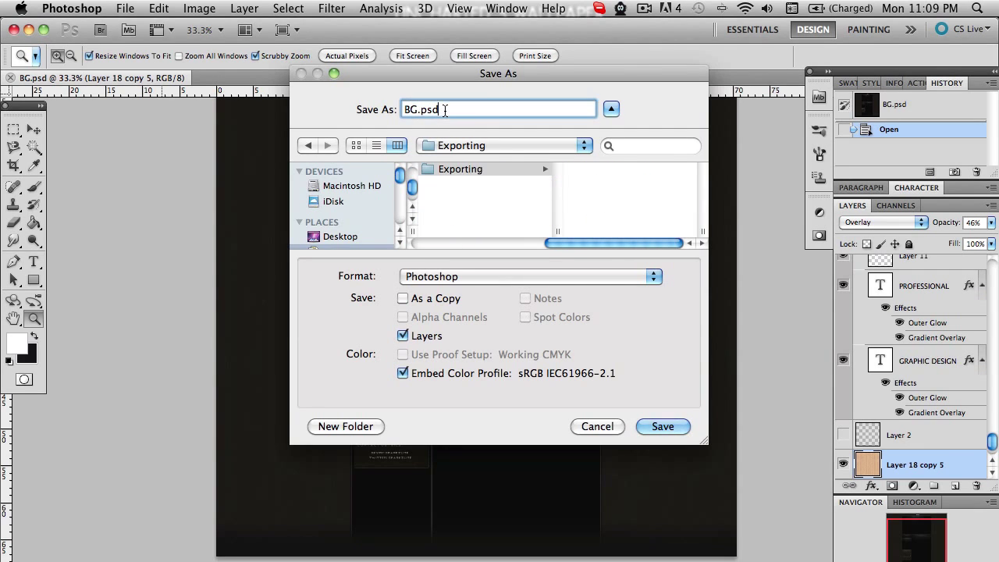
left_click(457, 275)
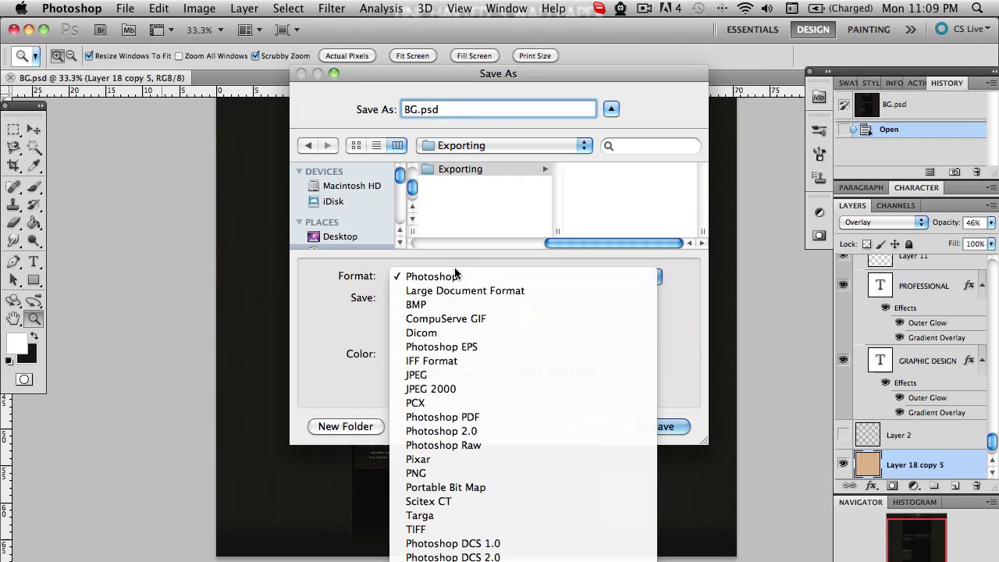
left_click(454, 474)
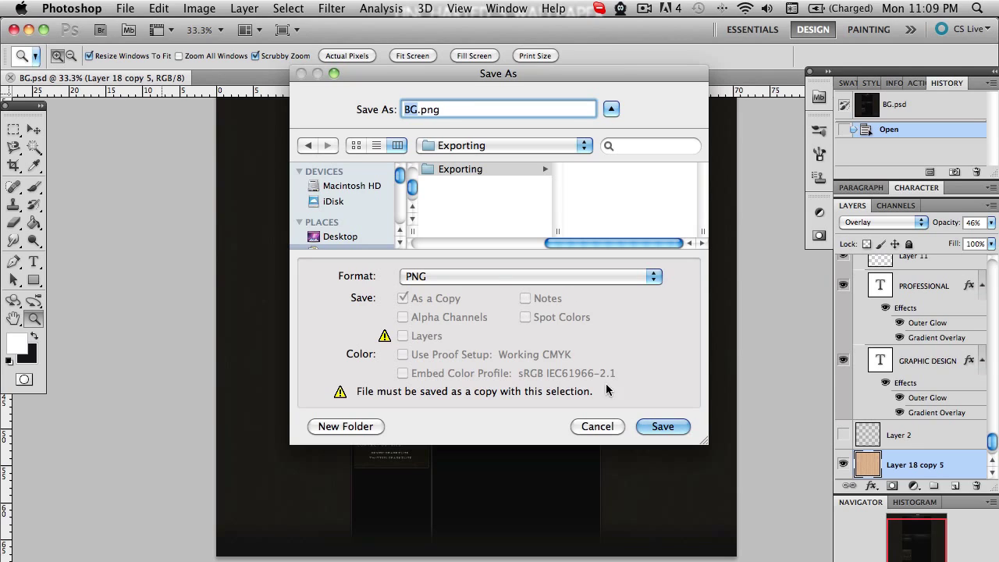
left_click(658, 426)
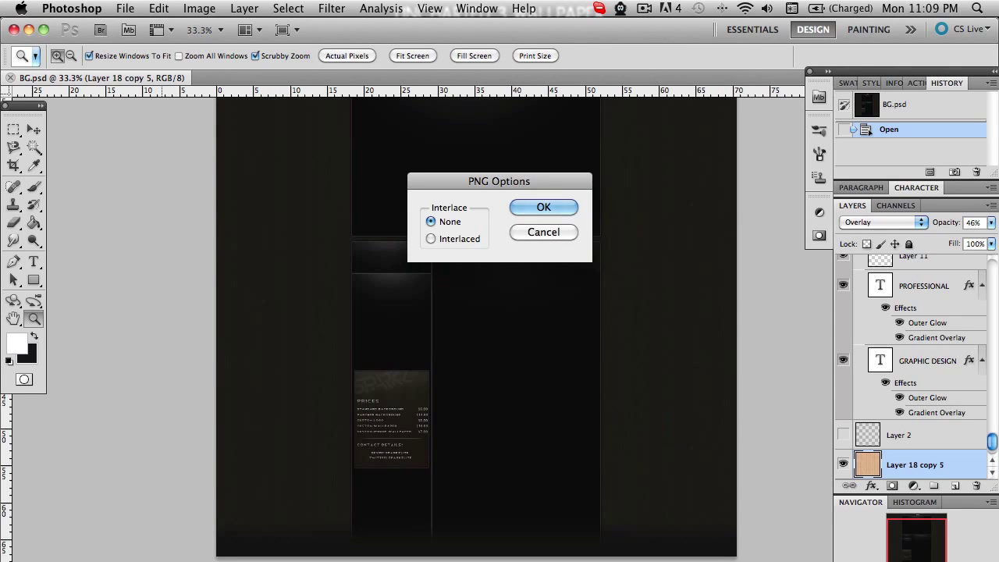
left_click(543, 207)
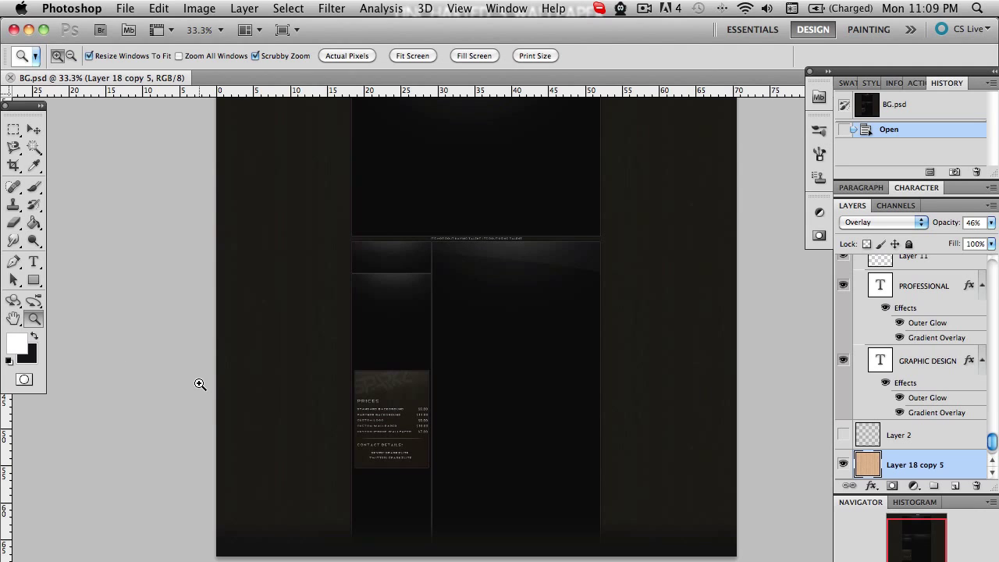
- Switch to Finder and open the Exporting folder to confirm BG.png is 1.1 MB
left_click(254, 551)
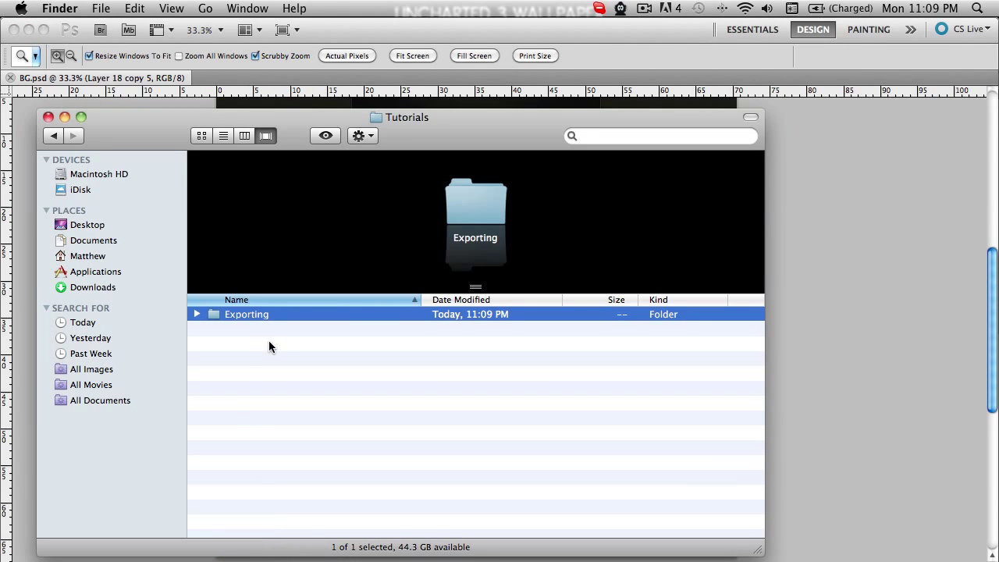
double_click(244, 313)
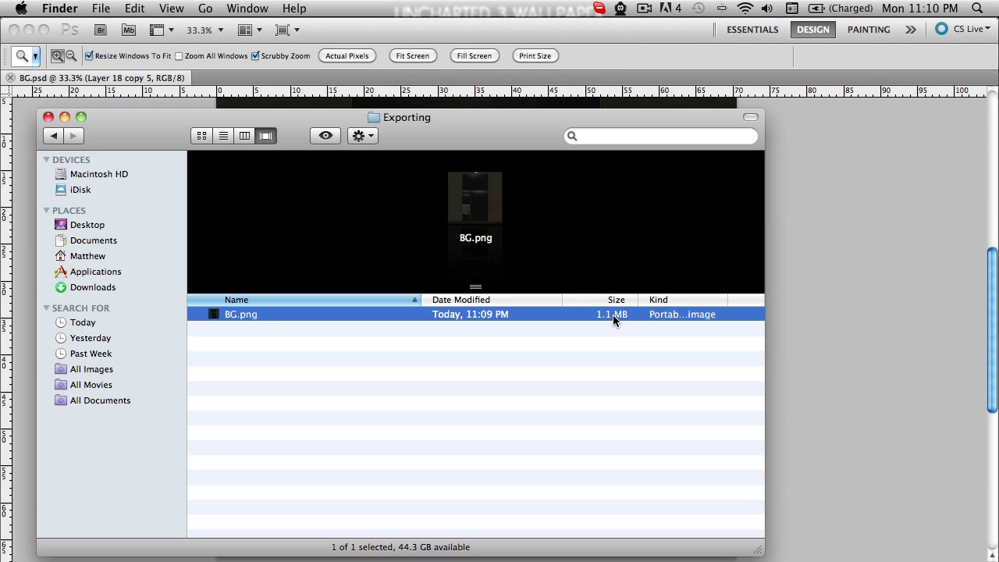
- Return to Photoshop and open Save for Web & Devices on BG.psd, showing PNG-24 at 957.8K
left_click(795, 289)
scroll(204, 255, "up", 3)
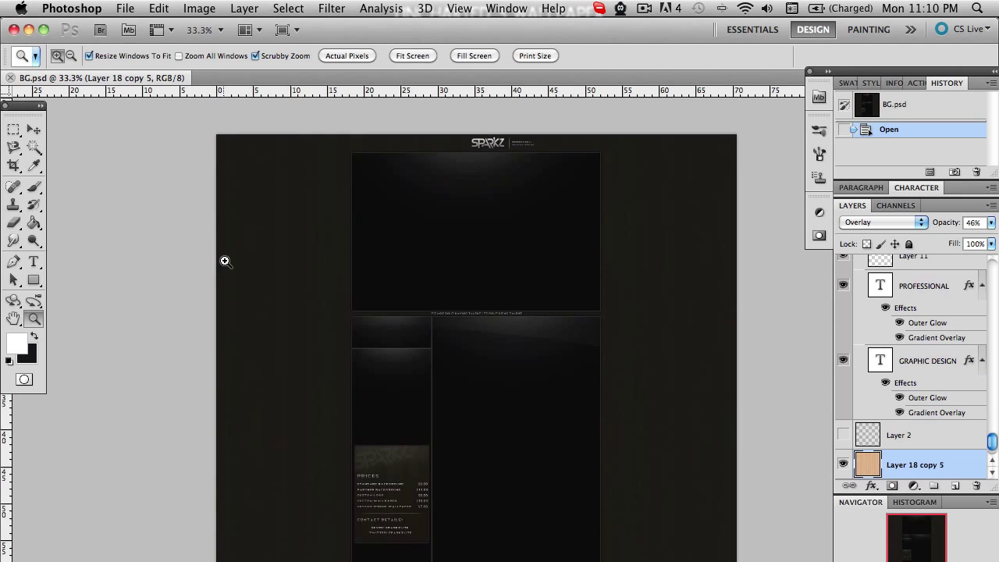
scroll(225, 261, "up", 2)
scroll(180, 209, "down", 2)
left_click(125, 9)
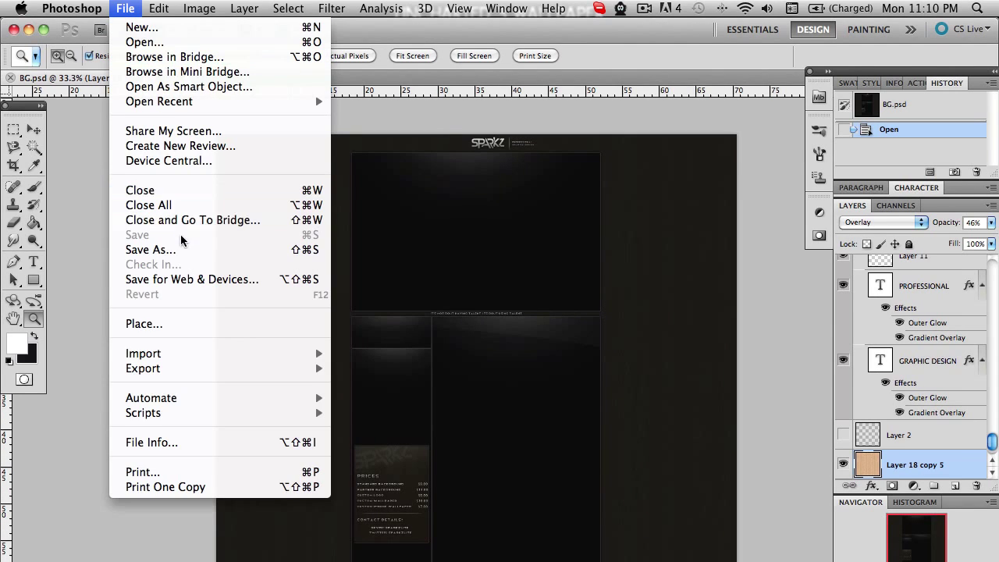
left_click(237, 281)
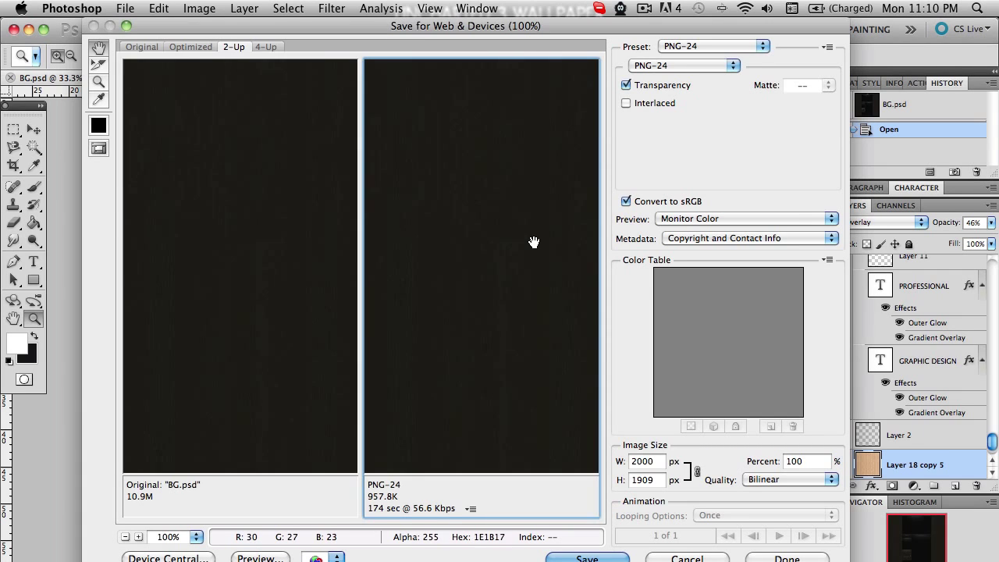
- Pan the 2-Up previews across the borders, texture and SPARKZ logo to compare detail
left_click_drag(505, 252, 408, 299)
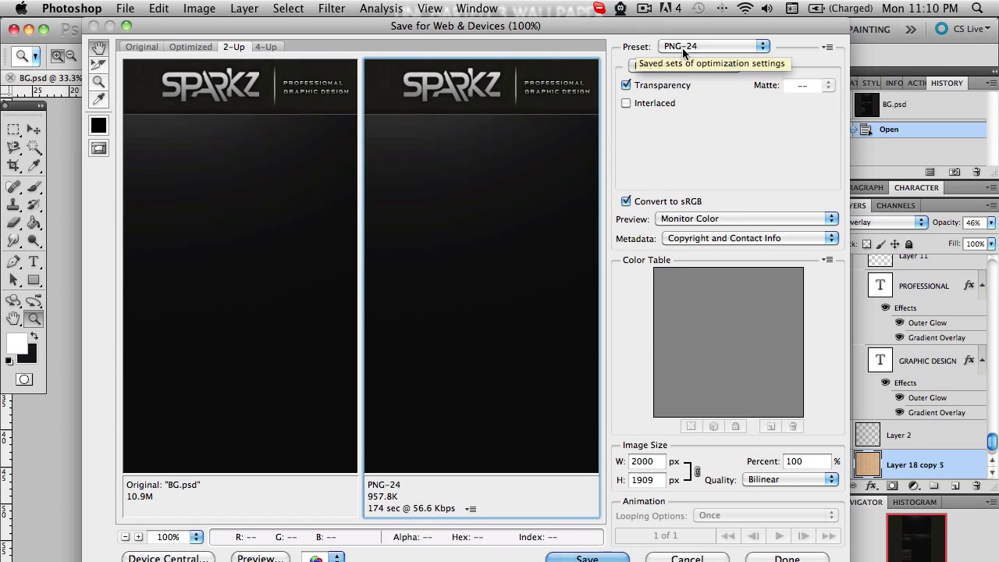
left_click_drag(443, 178, 261, 166)
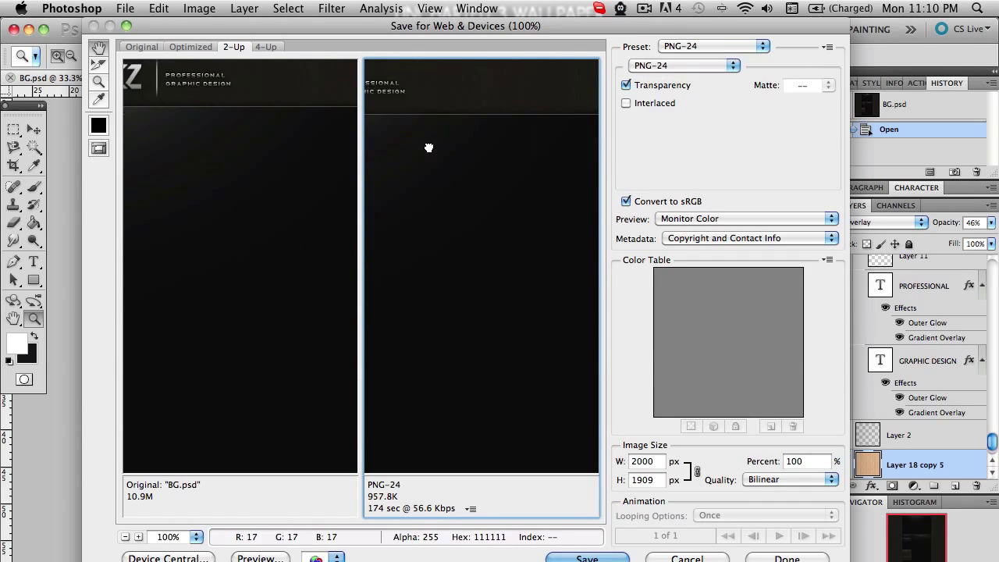
left_click_drag(431, 150, 469, 201)
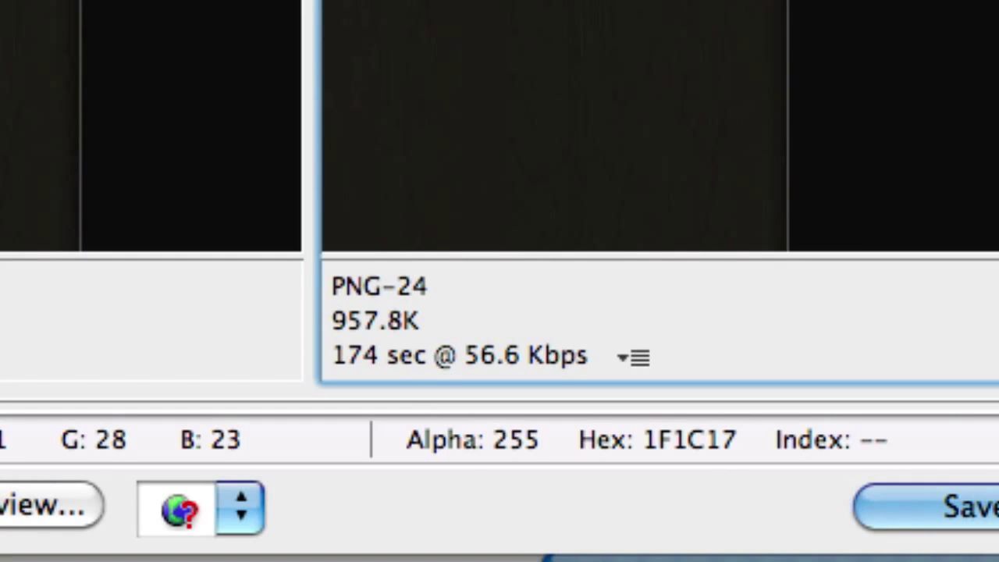
left_click_drag(654, 196, 289, 74)
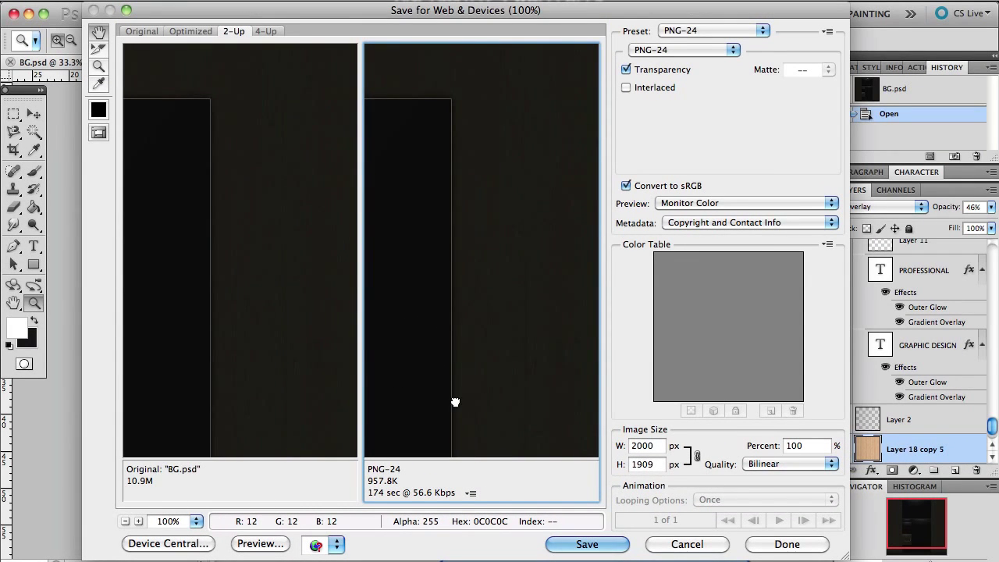
left_click_drag(455, 403, 516, 402)
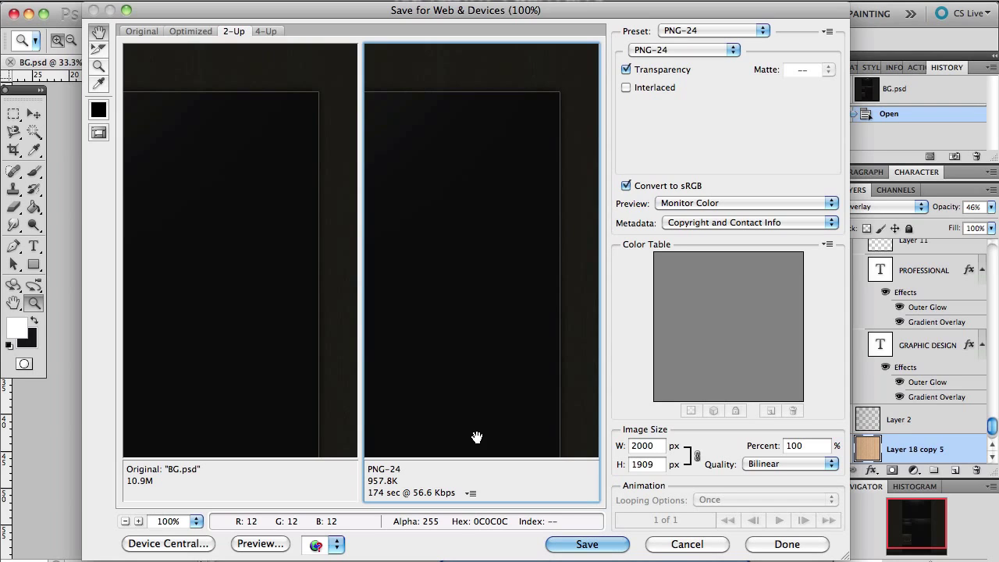
left_click_drag(404, 242, 543, 332)
scroll(575, 330, "down", 5)
scroll(540, 338, "left", 5)
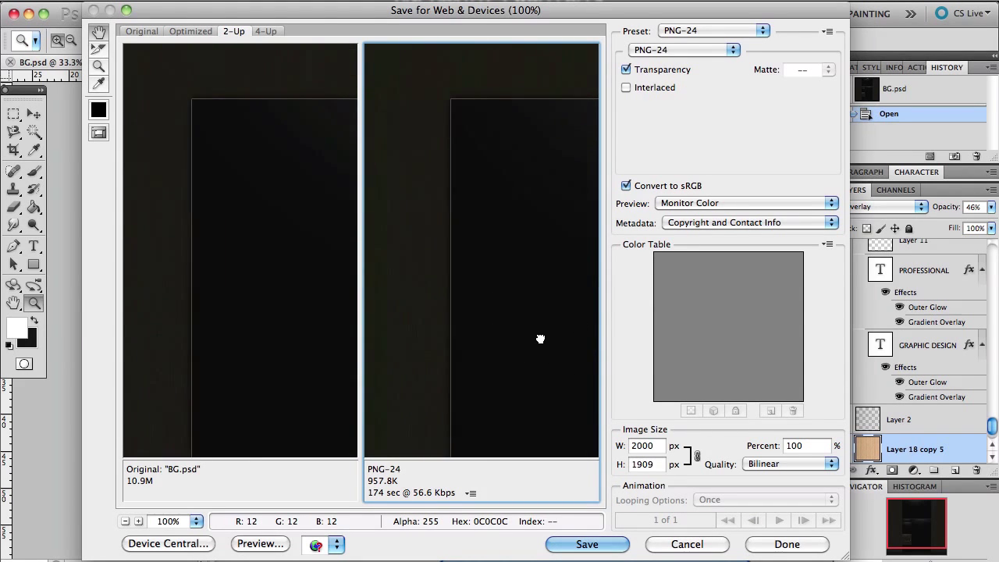
scroll(499, 341, "right", 3)
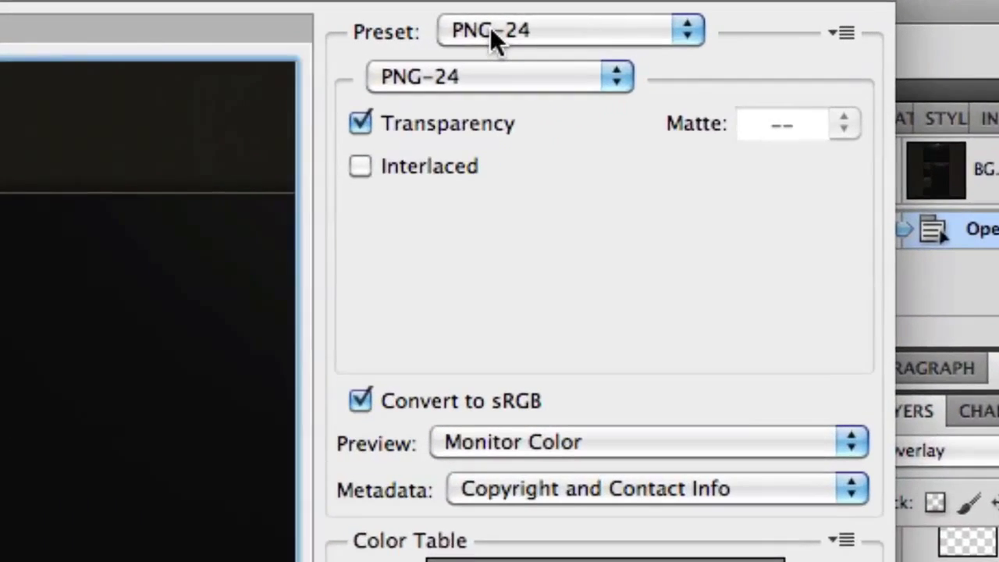
- Switch to the PNG-8 128 Dithered preset (696.6K) and scroll through the optimized preview
left_click(686, 30)
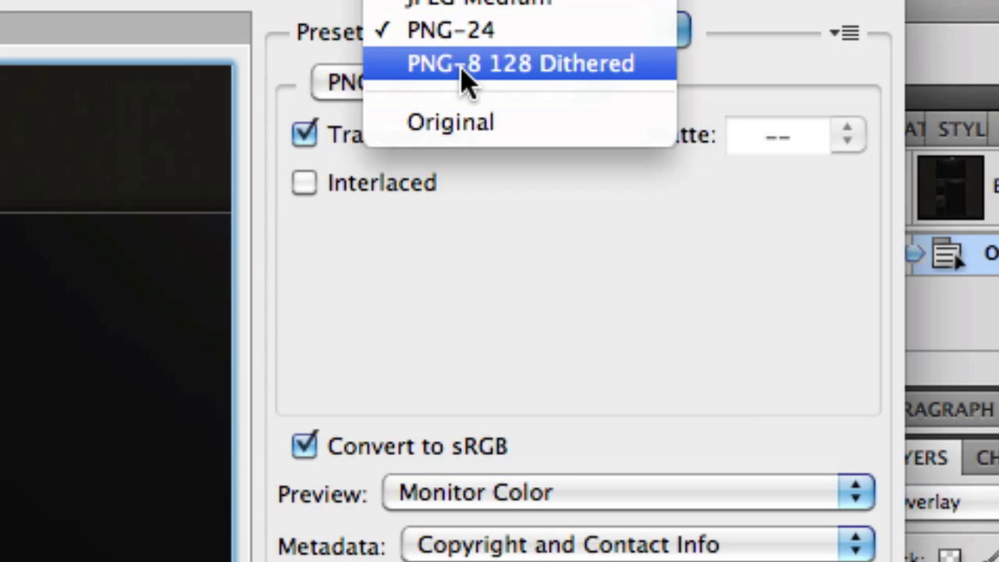
left_click(523, 68)
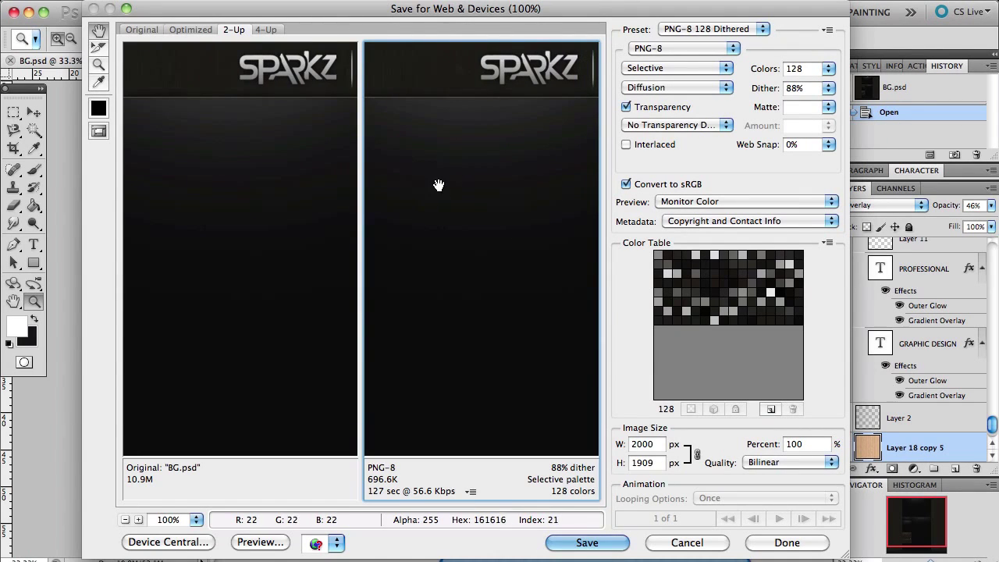
scroll(440, 183, "down", 5)
scroll(524, 156, "down", 4)
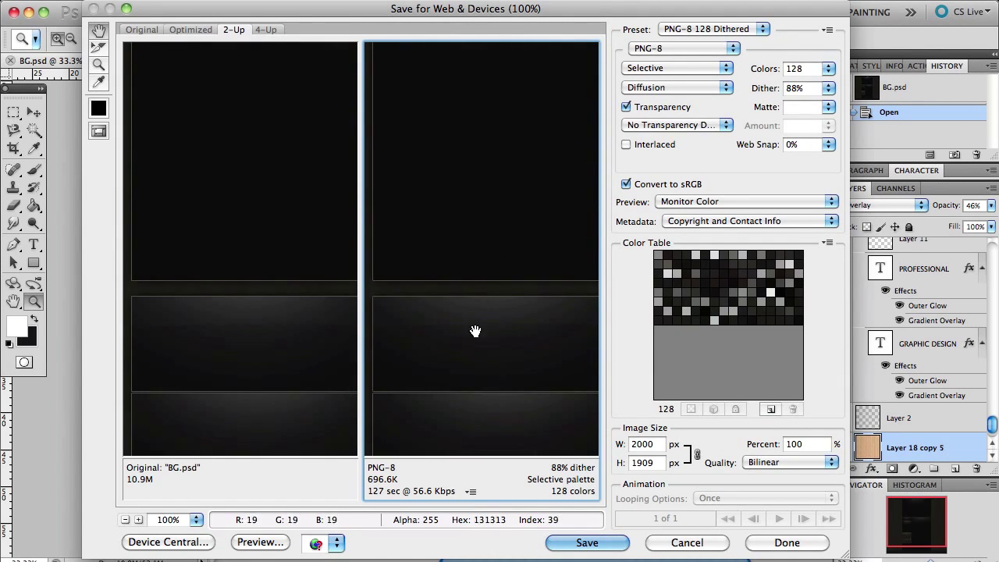
scroll(473, 312, "down", 3)
scroll(487, 317, "down", 3)
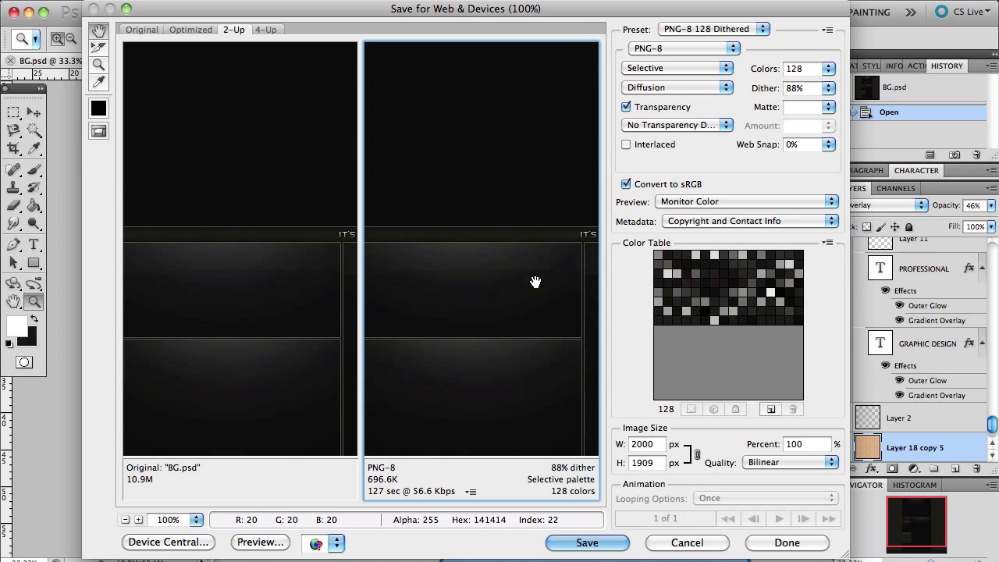
scroll(495, 289, "down", 3)
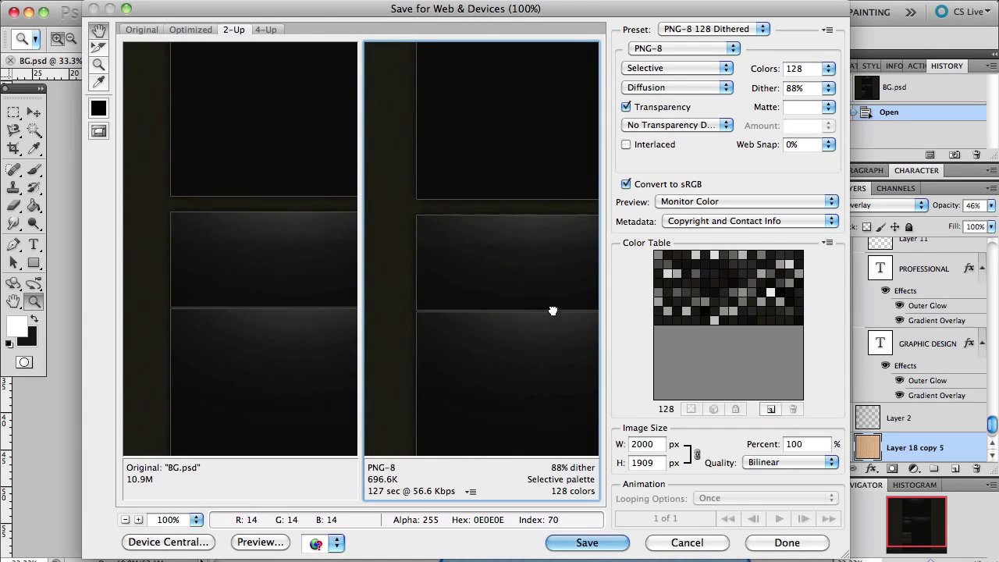
scroll(553, 308, "left", 4)
scroll(526, 304, "down", 3)
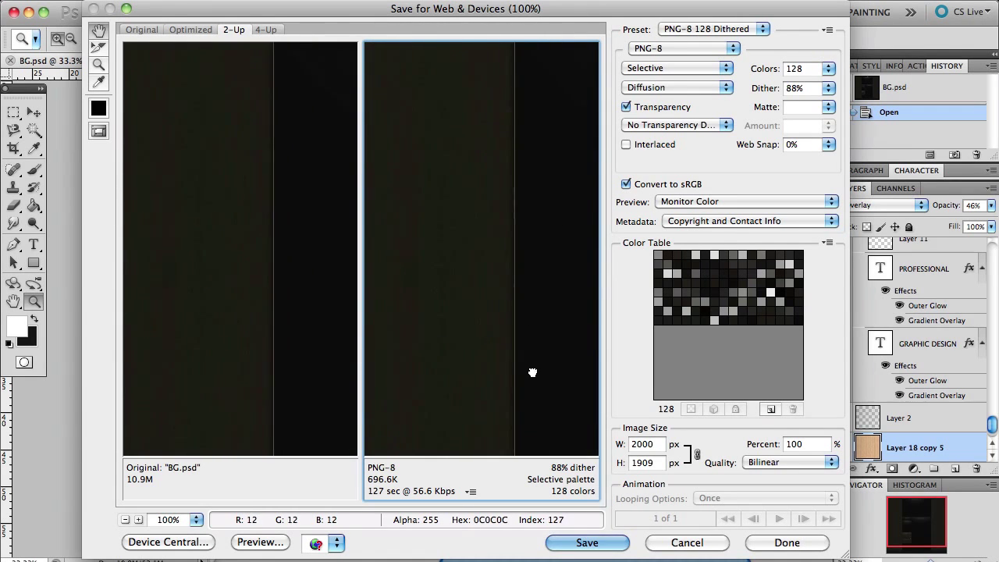
scroll(531, 368, "right", 3)
scroll(460, 346, "right", 2)
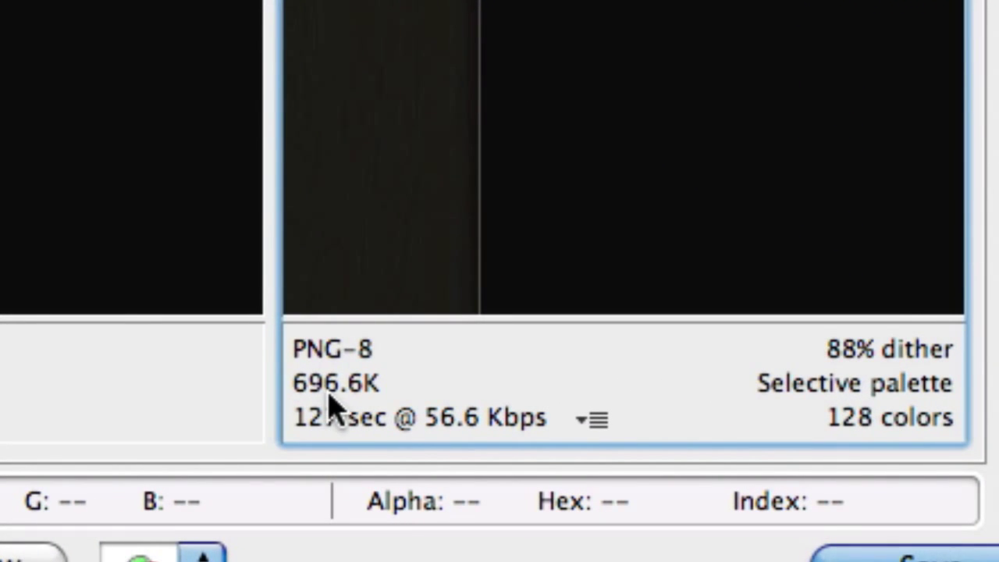
scroll(440, 168, "right", 1)
scroll(624, 156, "right", 1)
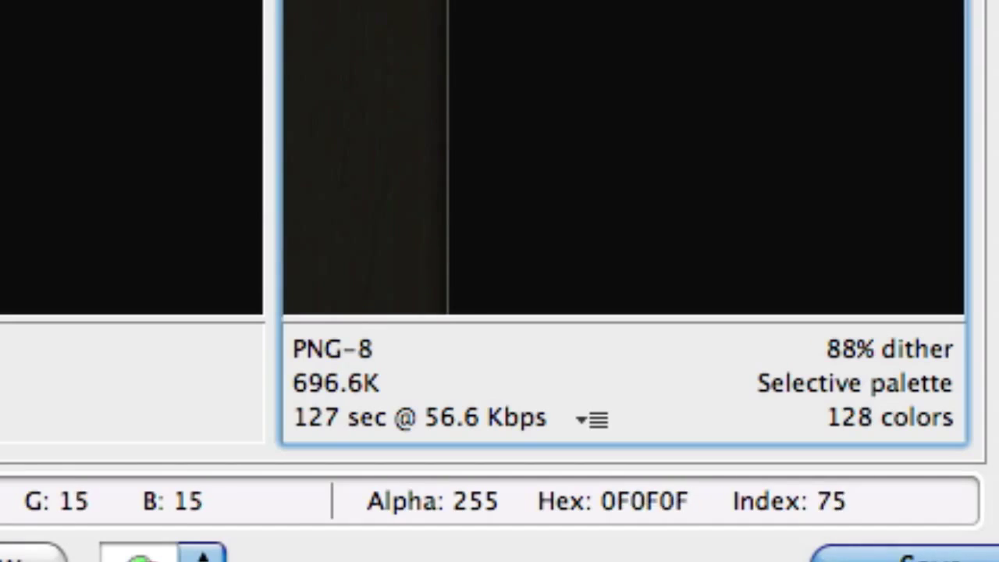
scroll(624, 156, "left", 1)
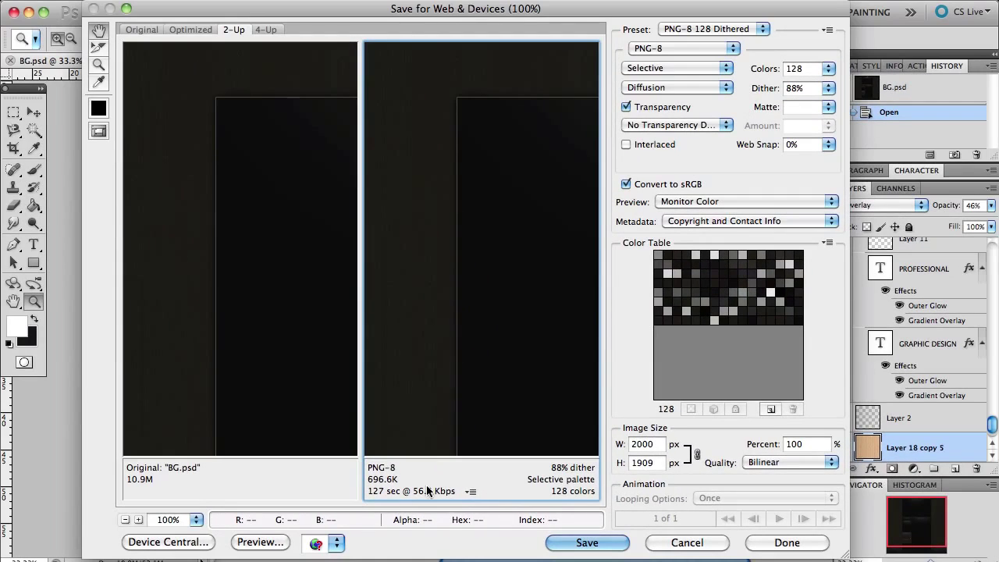
- Set the PNG-8 Colors count to 256
double_click(800, 70)
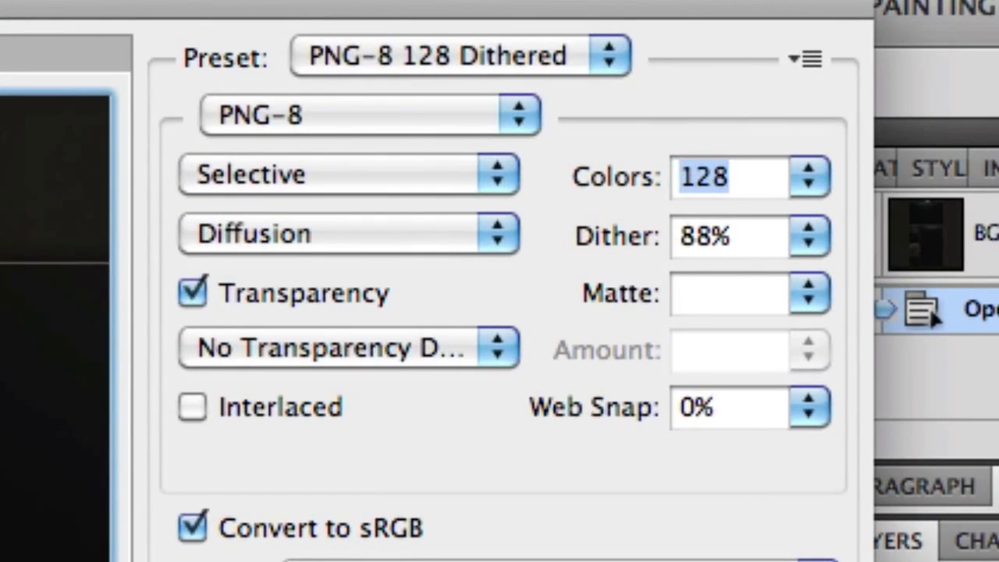
type("2")
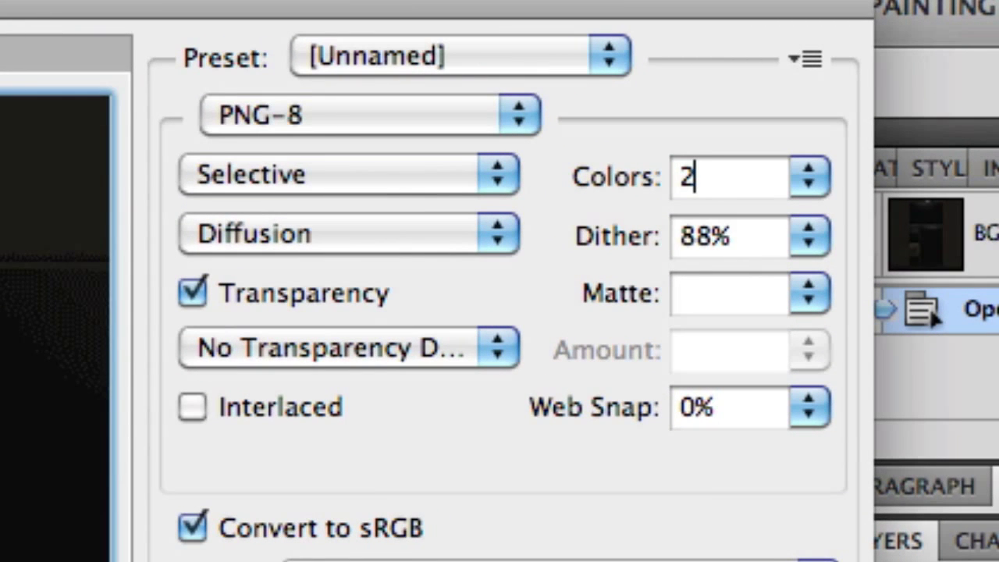
type("56")
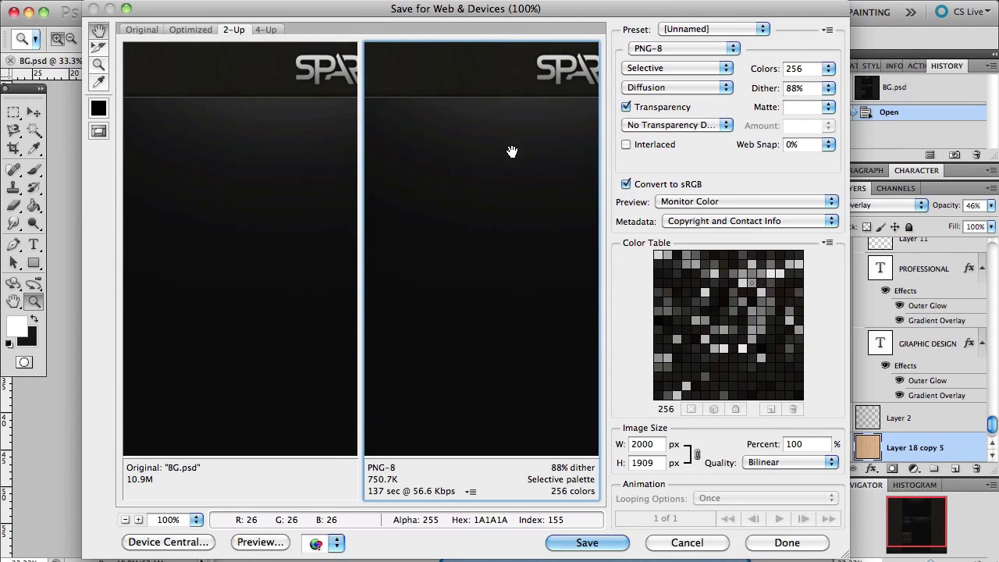
left_click_drag(517, 170, 486, 111)
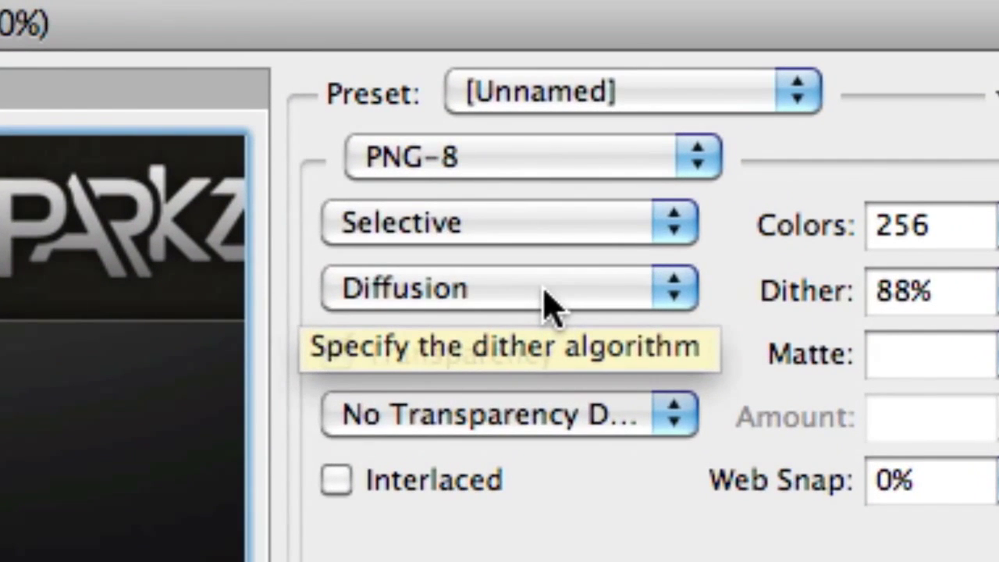
- Change the dither method from Diffusion to Pattern and inspect the SPARKZ logo
left_click(688, 87)
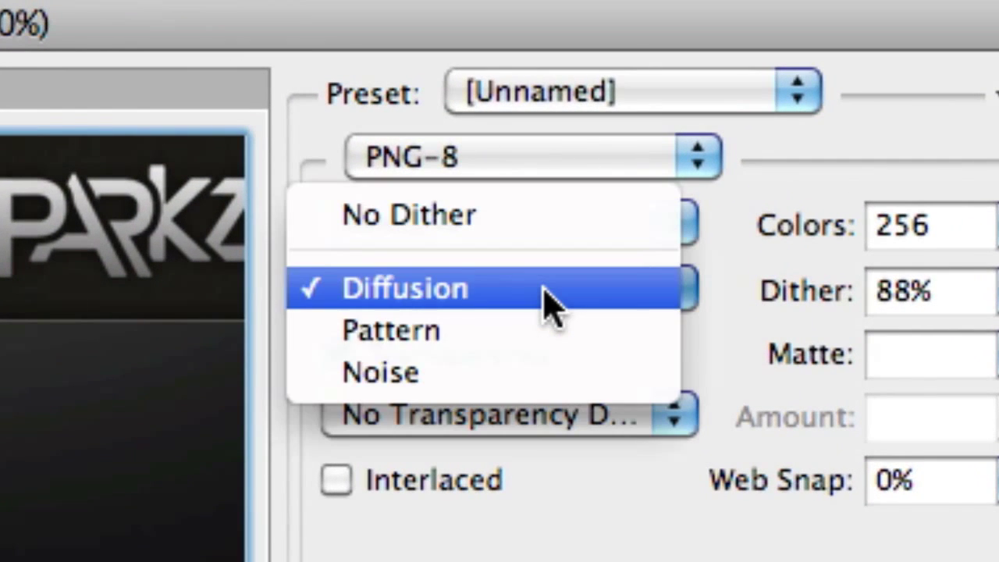
left_click(537, 332)
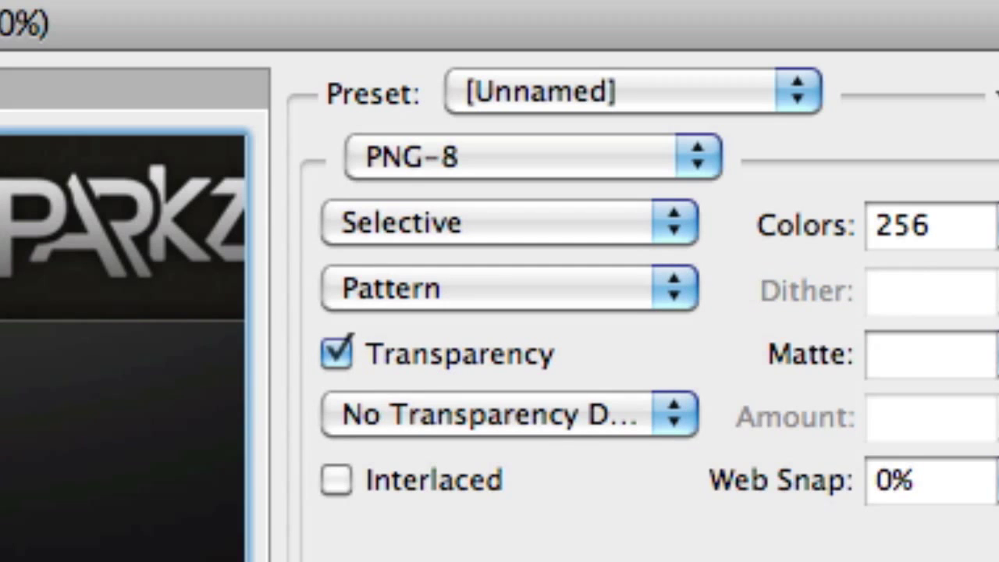
mouse_move(8, 479)
left_mouse_down()
mouse_move(101, 480)
mouse_move(3, 480)
left_mouse_up()
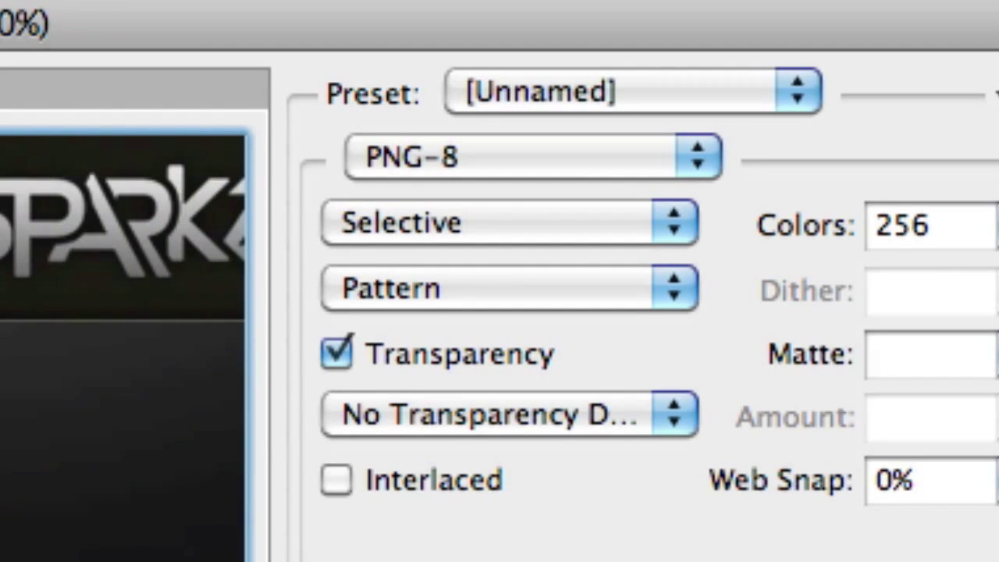
left_click(373, 226)
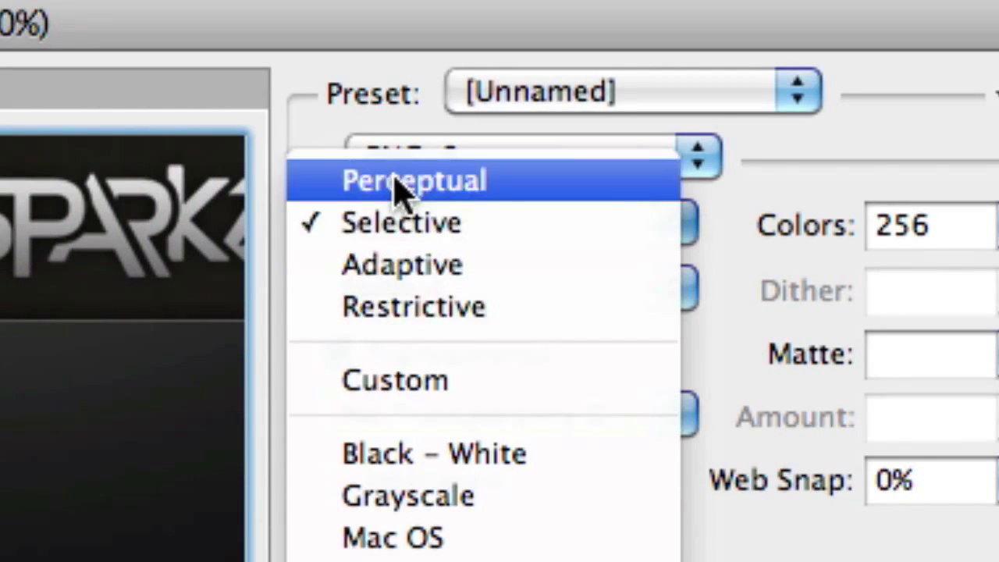
- Try the Restrictive palette, then settle on Adaptive, estimating 783.6K with 256 colours
left_click(381, 308)
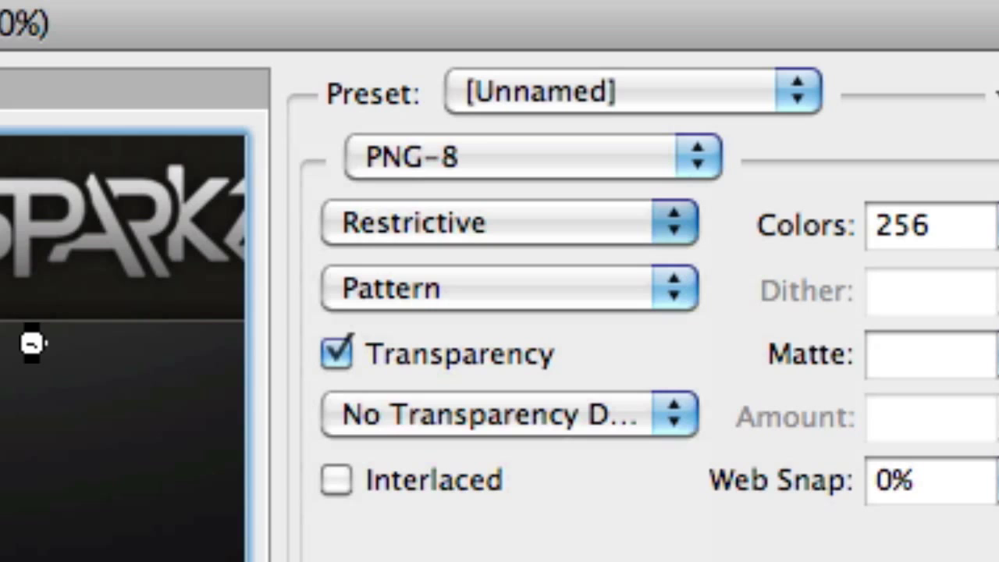
left_click_drag(31, 344, 7, 356)
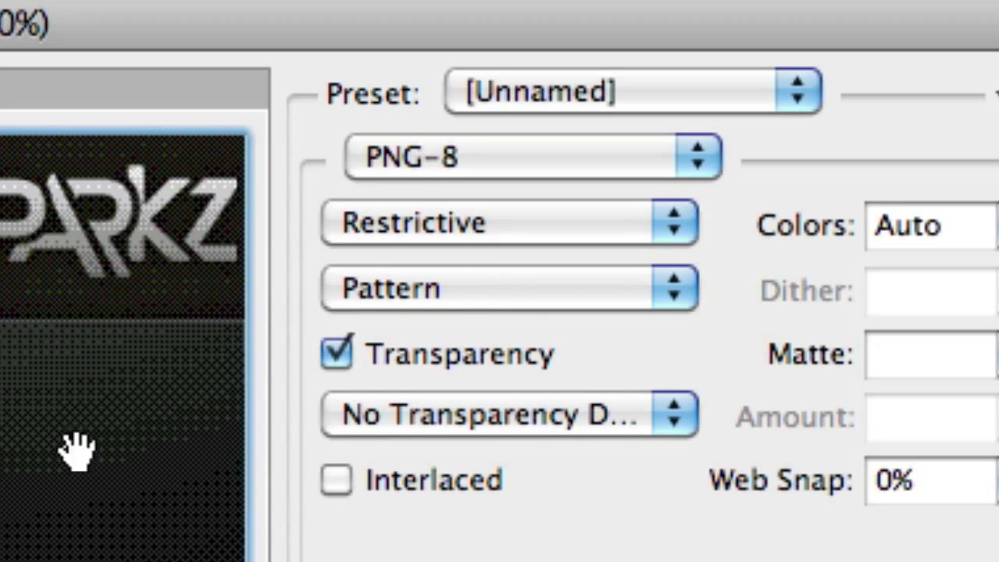
left_click(463, 234)
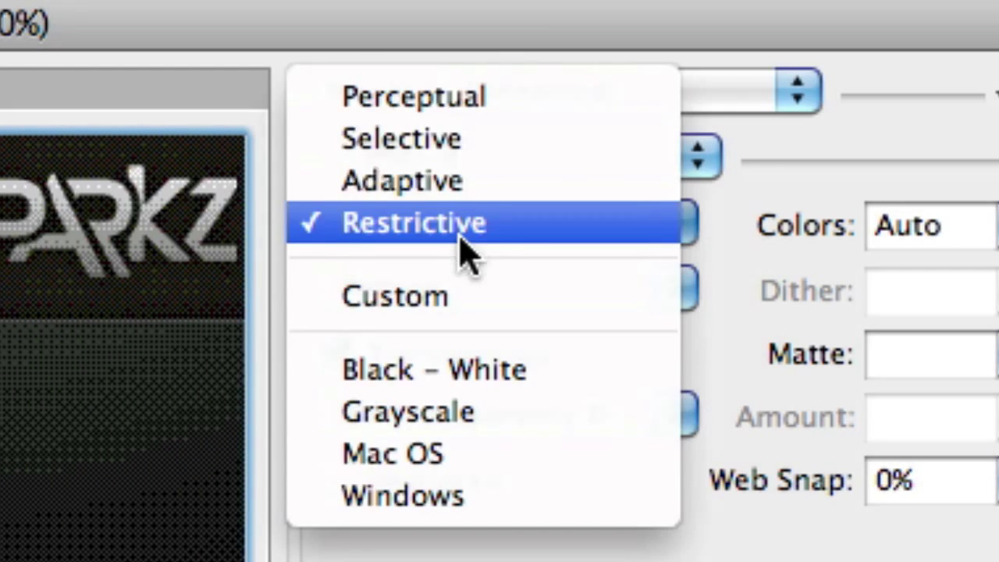
left_click(473, 181)
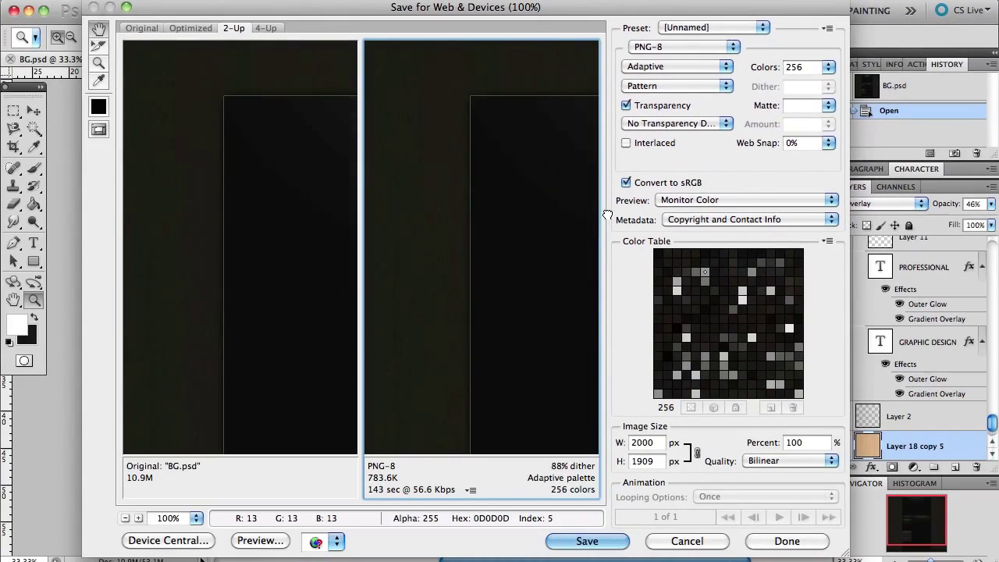
left_click_drag(471, 203, 522, 335)
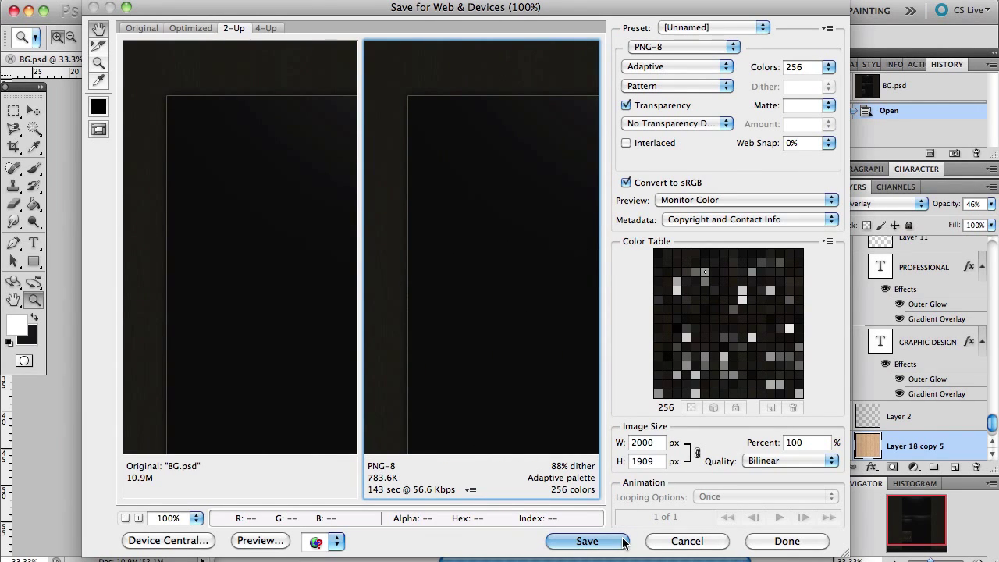
- Close the web export window and lower Layer 18 copy 5's opacity from 46% to 43%
left_click(677, 541)
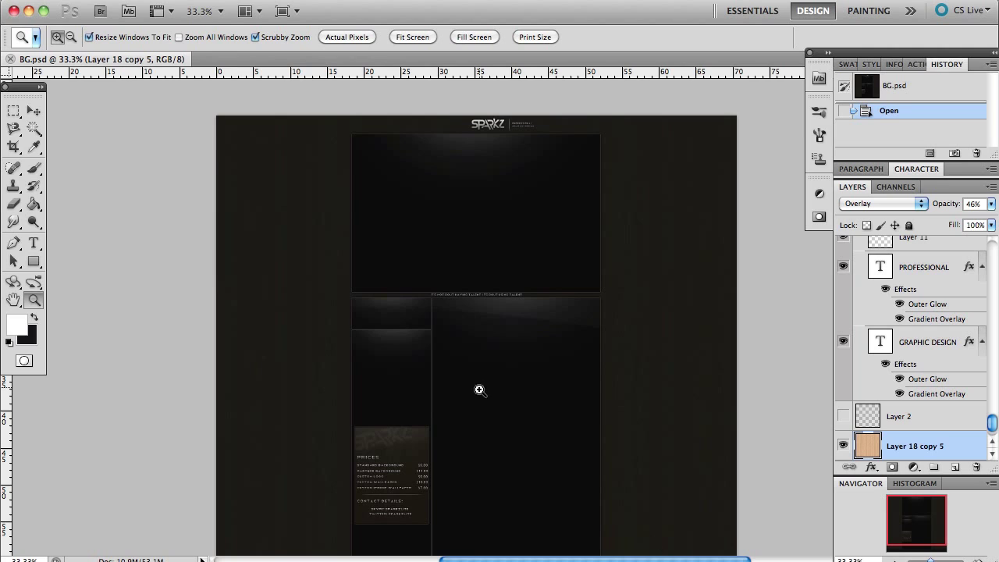
scroll(199, 364, "down", 3)
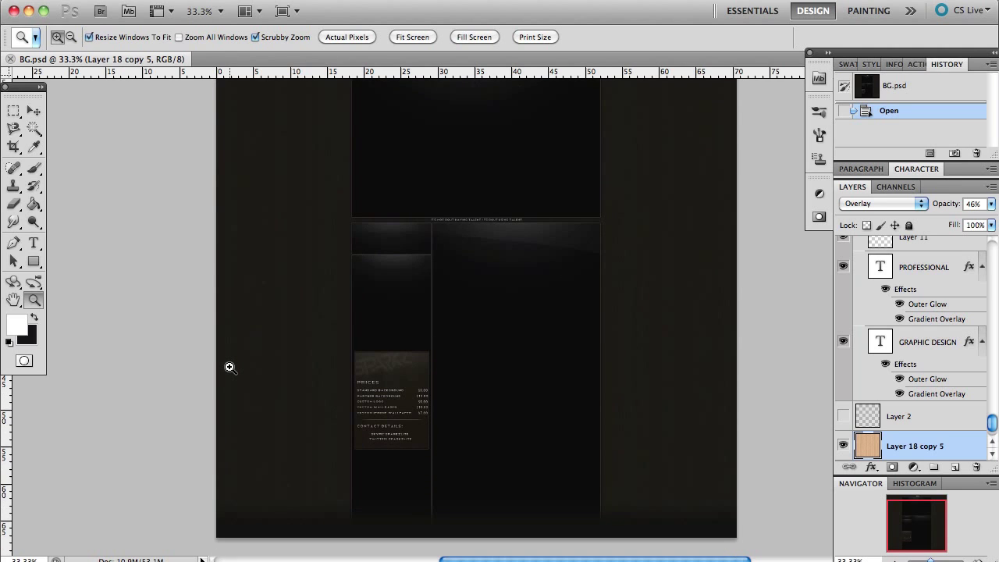
scroll(229, 367, "up", 3)
left_click(994, 453)
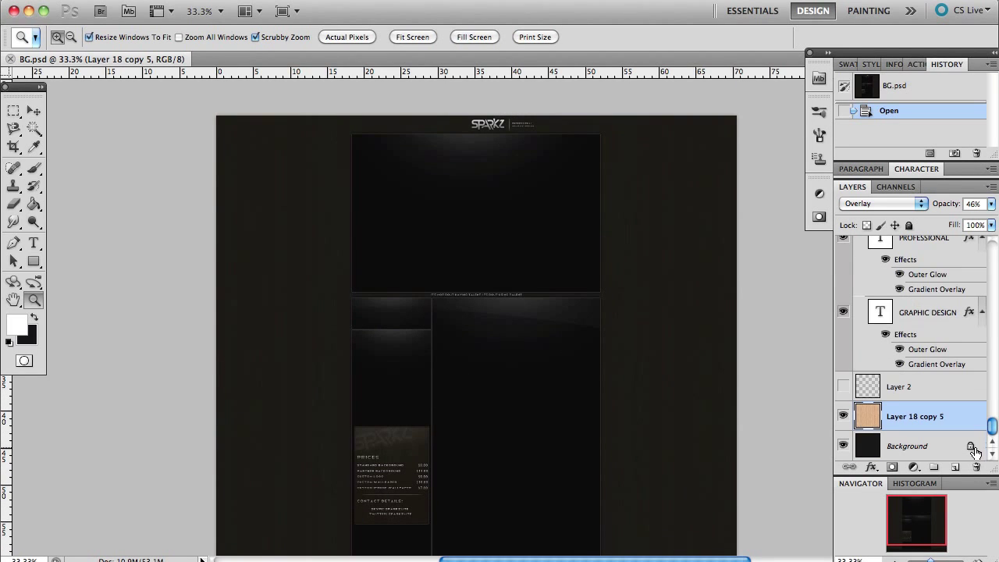
left_click(992, 204)
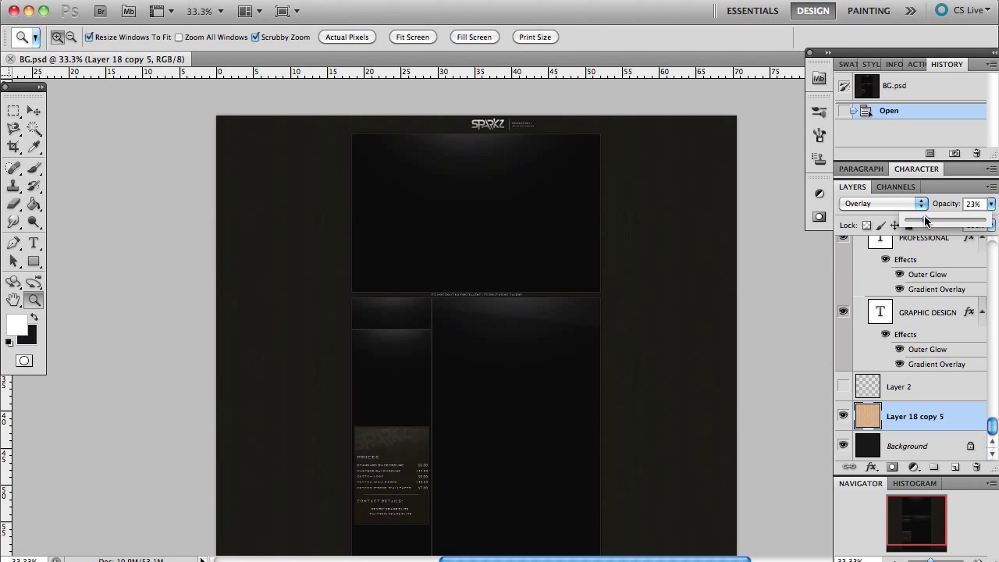
left_click_drag(925, 215, 939, 218)
scroll(947, 341, "up", 1)
scroll(946, 341, "up", 1)
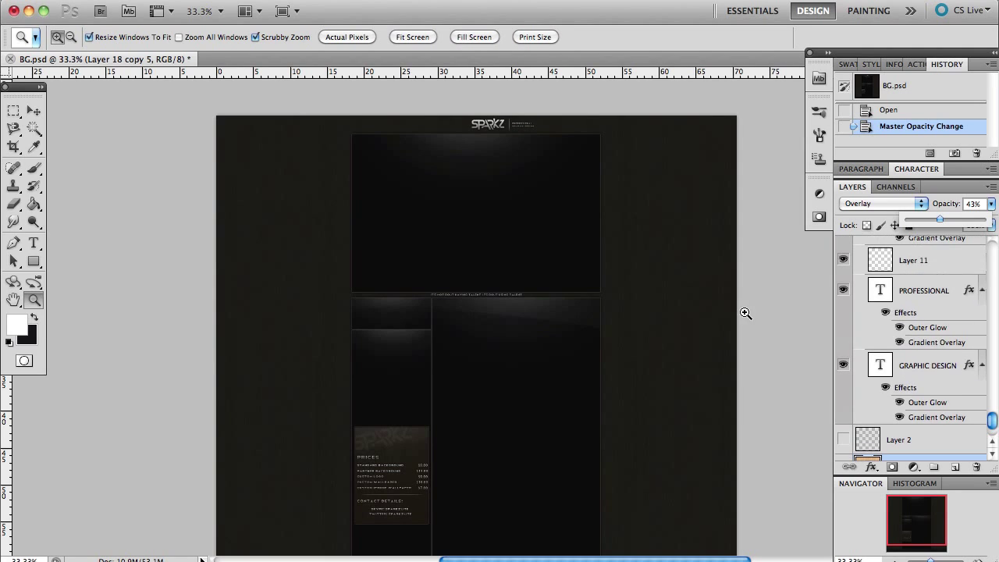
scroll(745, 313, "down", 2)
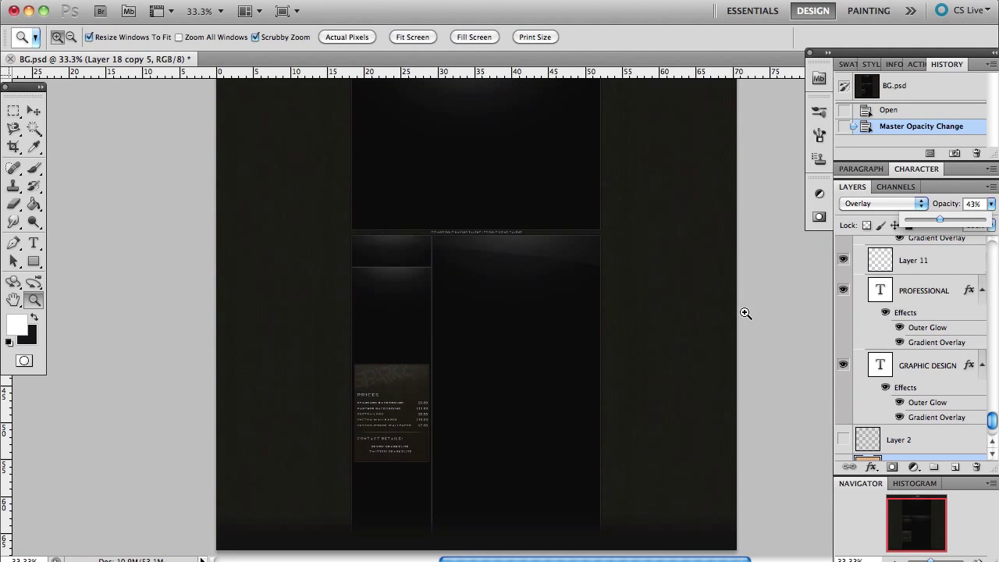
- Zoom in to 100% on the SPARKZ header
left_click(486, 156)
left_click(494, 160)
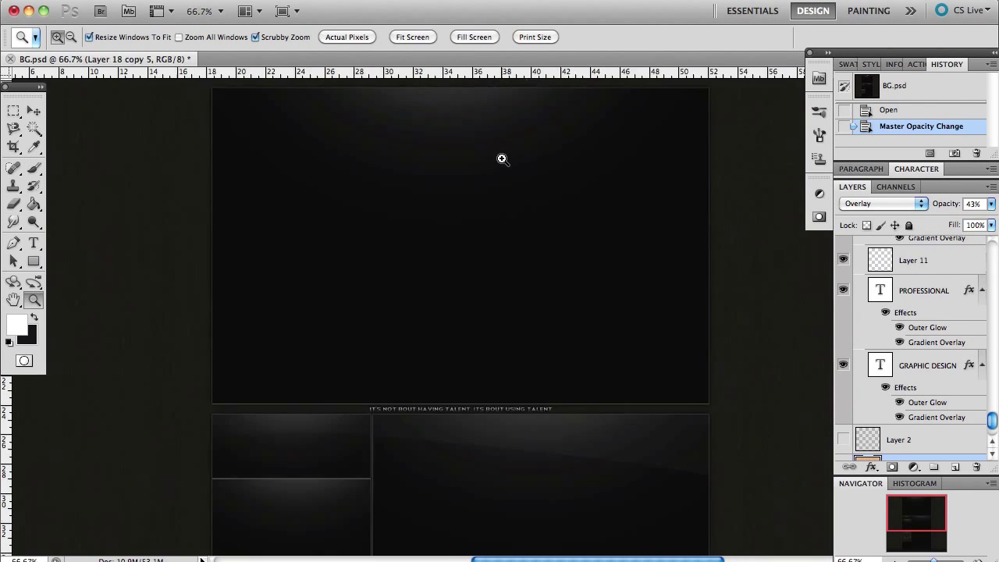
scroll(502, 158, "up", 3)
left_click(501, 155)
scroll(163, 193, "up", 1)
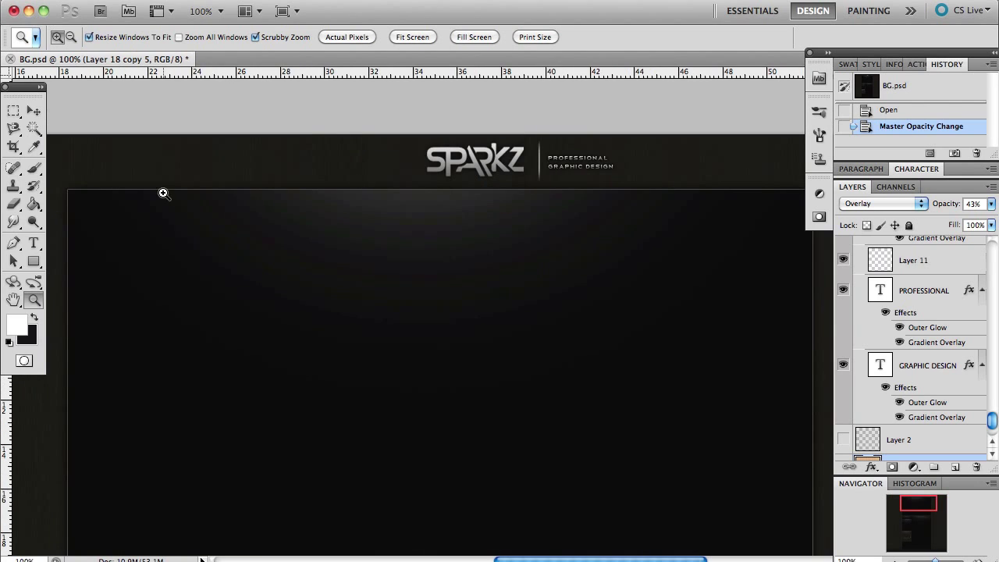
- Pan with the Hand tool to centre the SPARKZ logo and inspect the 43% texture
left_click(13, 298)
scroll(397, 281, "down", 5)
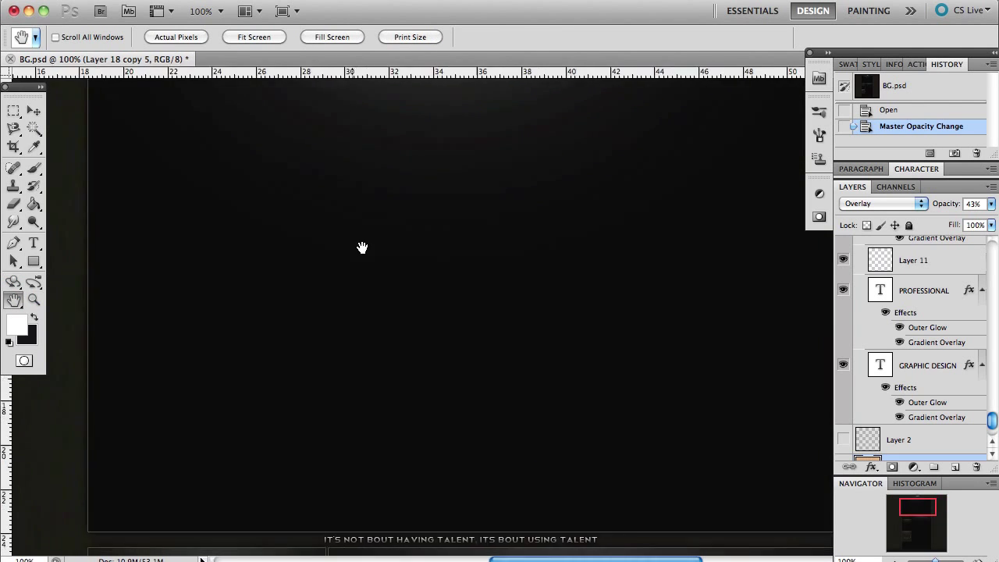
scroll(349, 250, "up", 1)
scroll(349, 249, "right", 2)
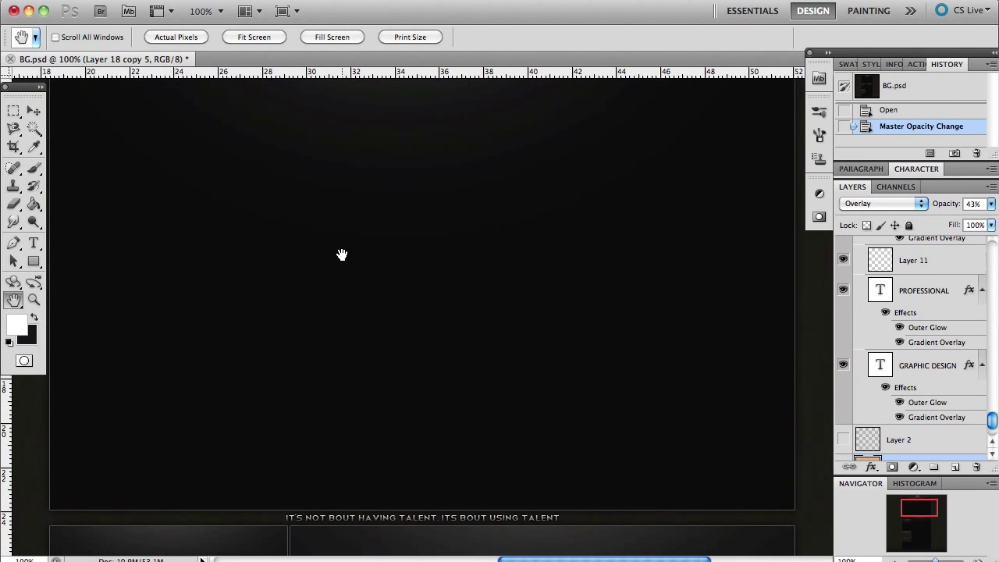
scroll(346, 252, "up", 5)
scroll(357, 259, "left", 2)
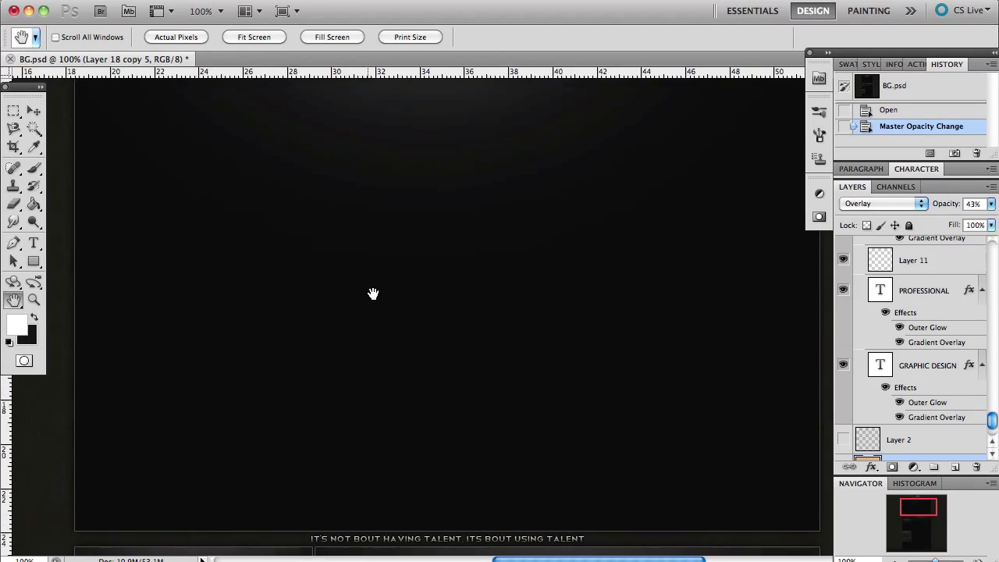
scroll(357, 282, "up", 3)
scroll(368, 263, "down", 6)
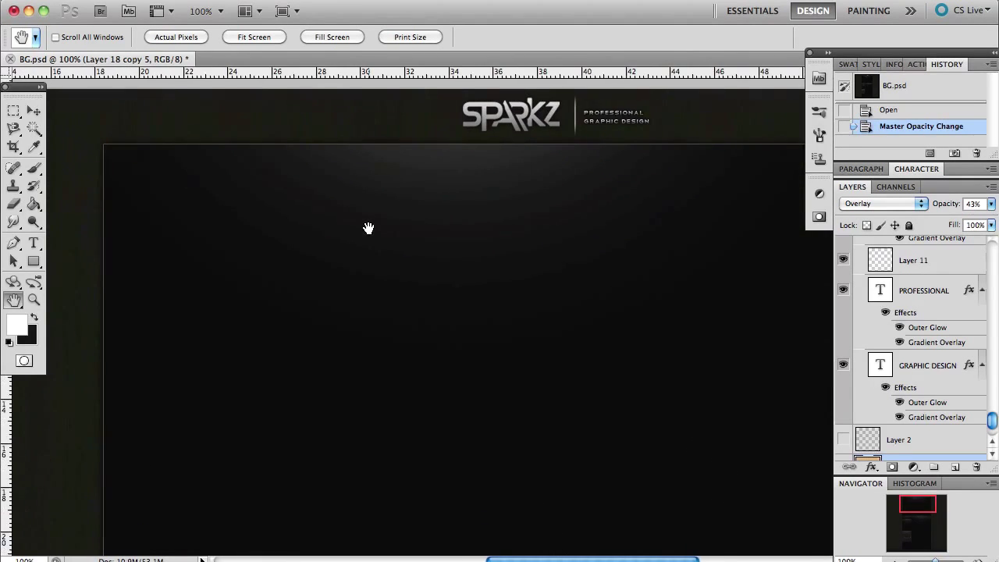
scroll(369, 223, "down", 1)
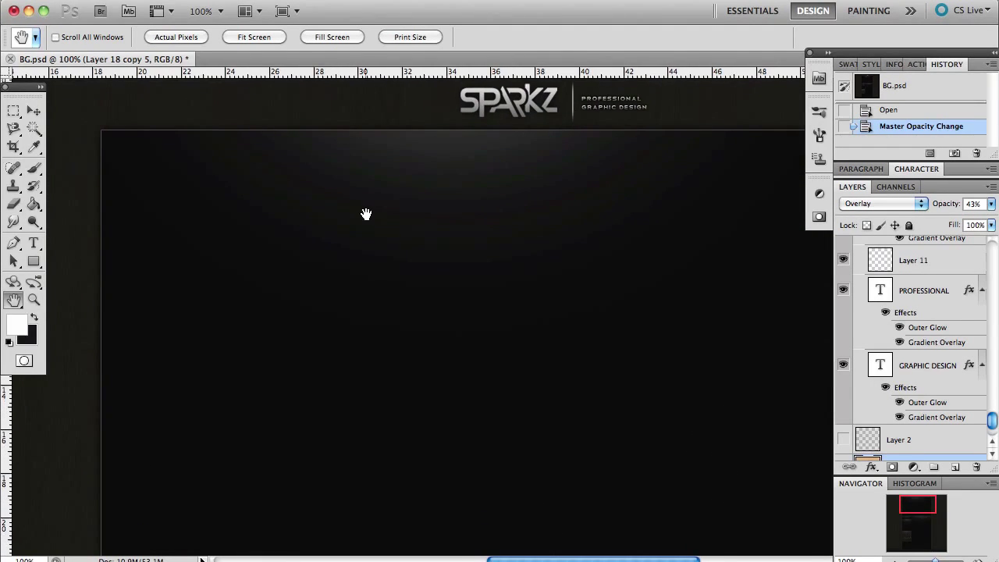
scroll(367, 217, "right", 3)
scroll(336, 219, "left", 4)
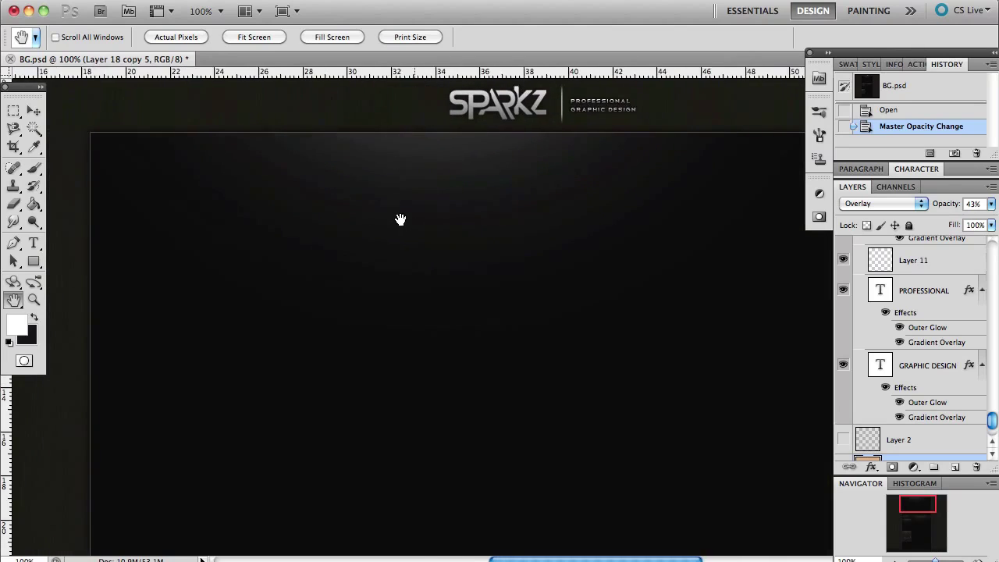
left_click_drag(432, 219, 459, 220)
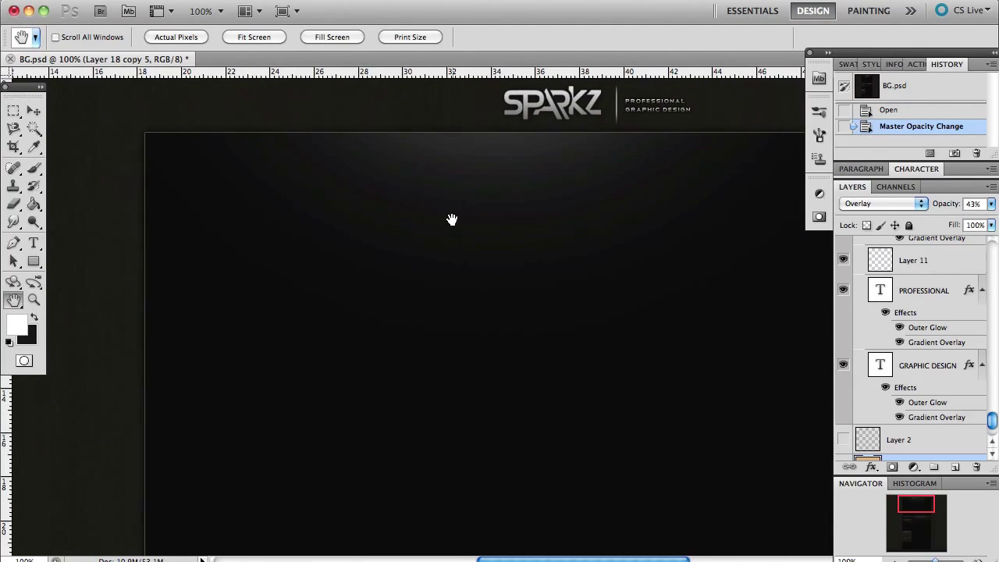